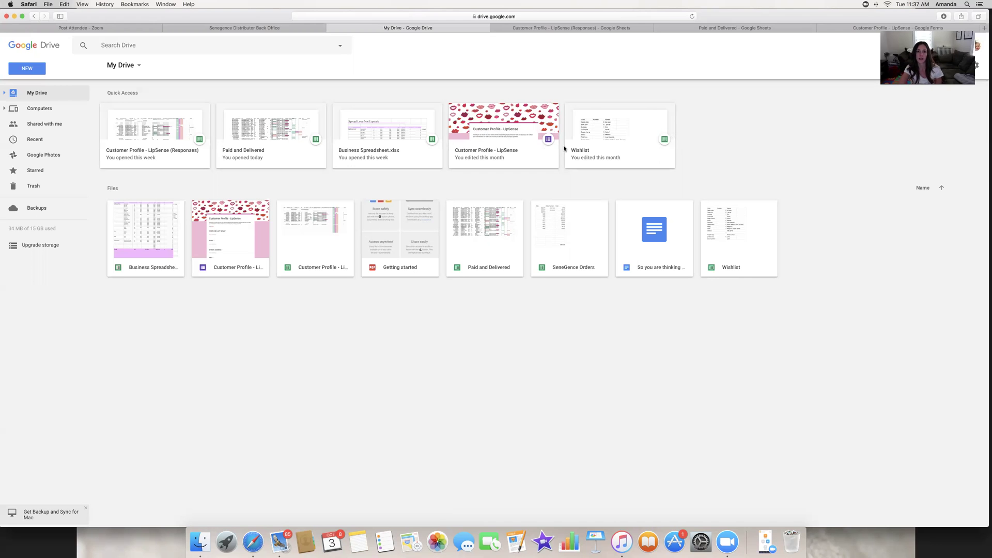
Review the Customer Profile - LipSense form's questions, scrolling down and back to the top.
click(834, 29)
scroll(795, 189, down, 6)
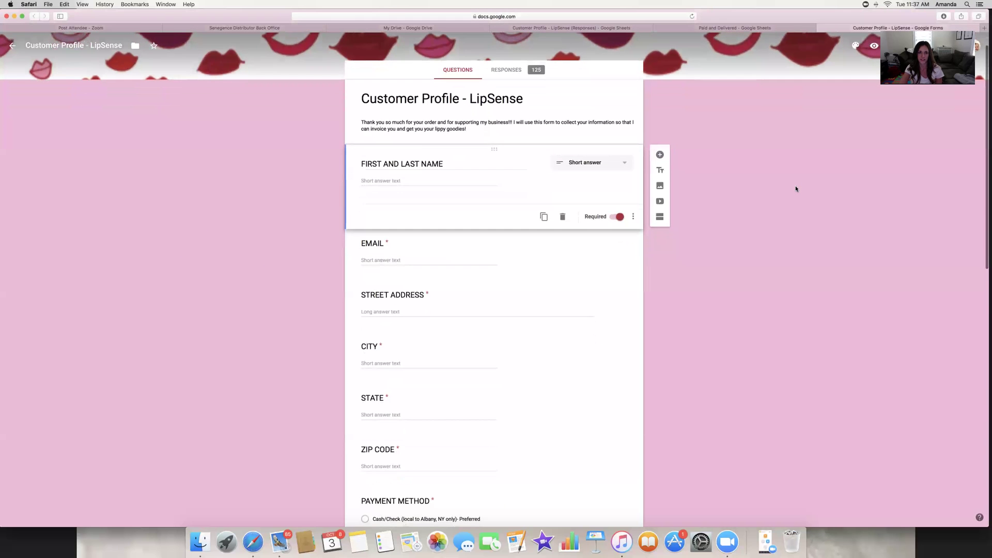
scroll(796, 189, down, 5)
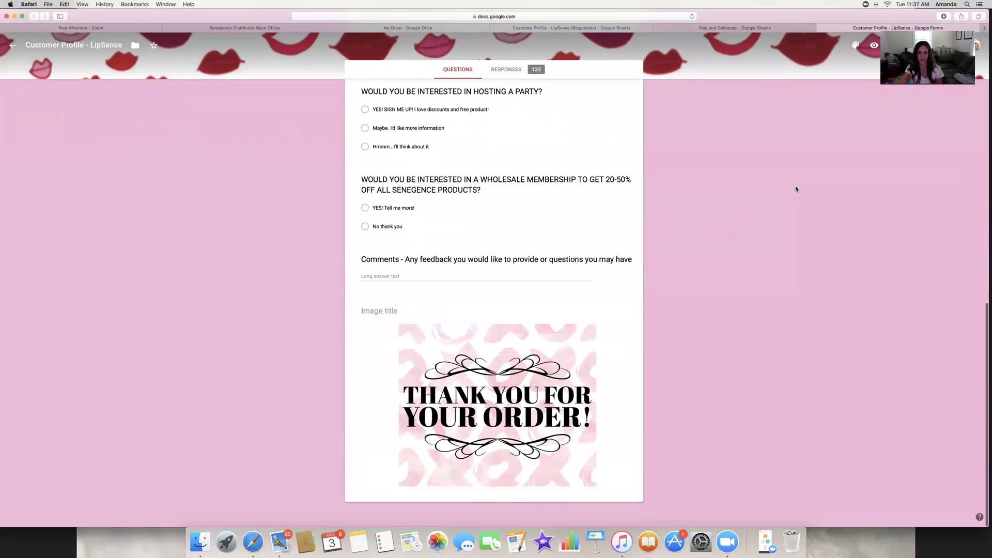
scroll(796, 189, up, 10)
scroll(796, 190, up, 3)
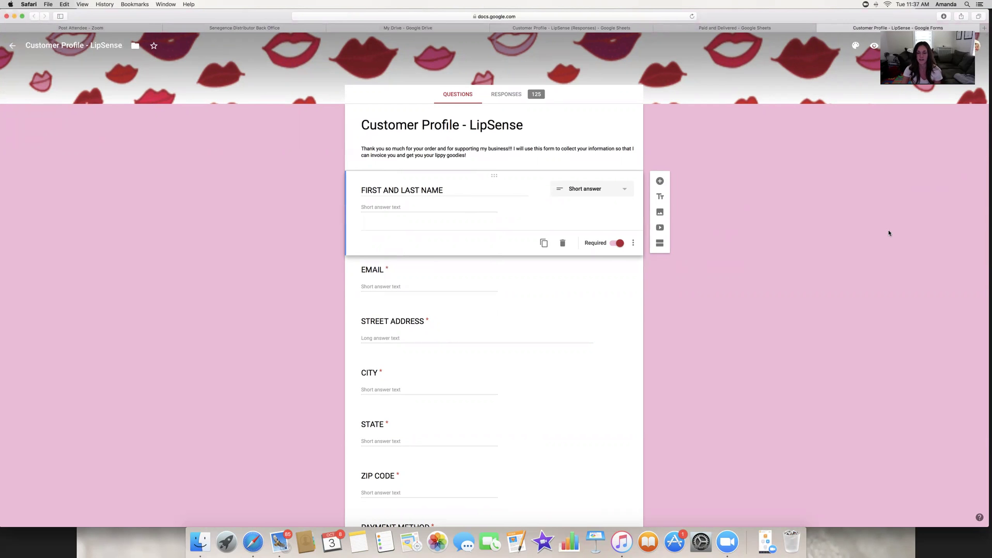
Create a new blank Google Form from My Drive via New > More > Google Forms.
click(404, 27)
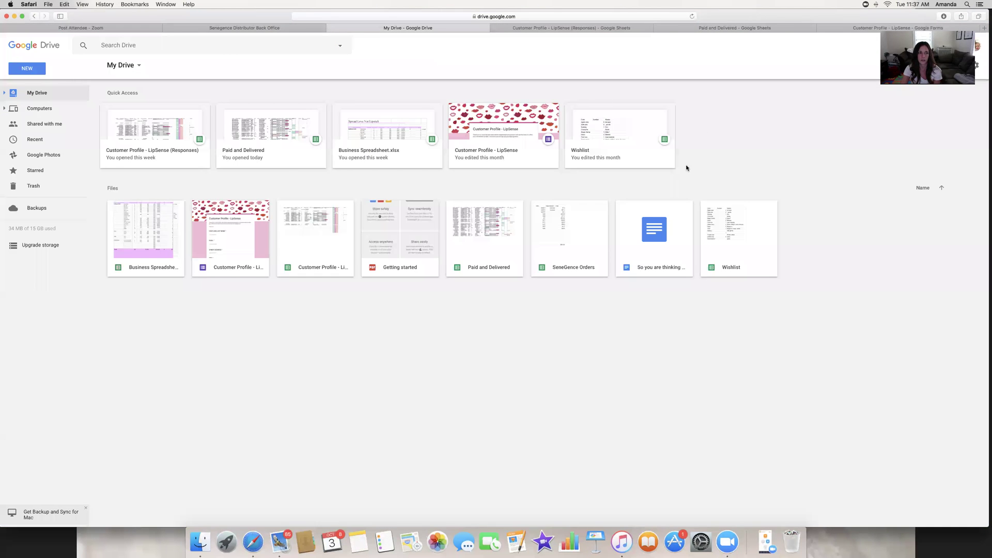
click(16, 68)
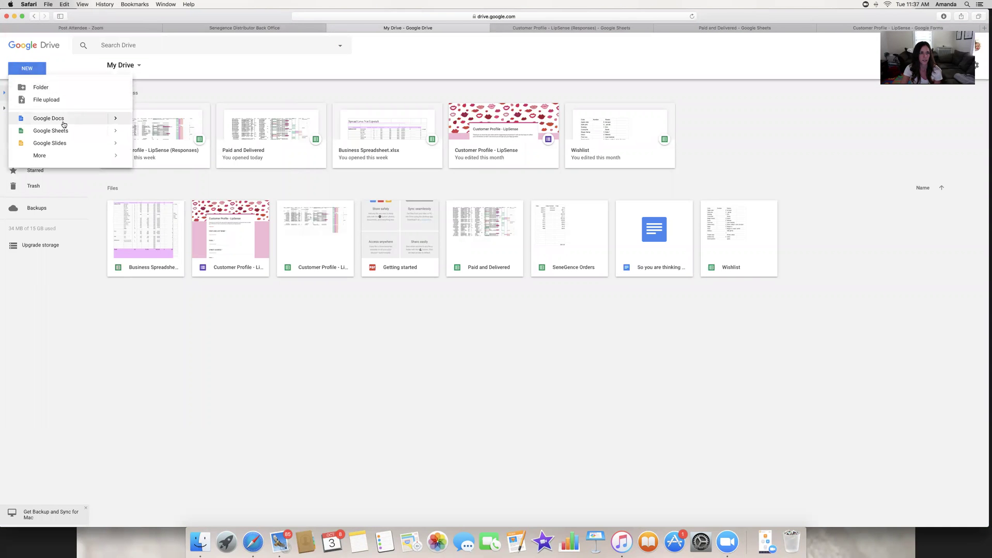
mouse_move(73, 156)
click(177, 162)
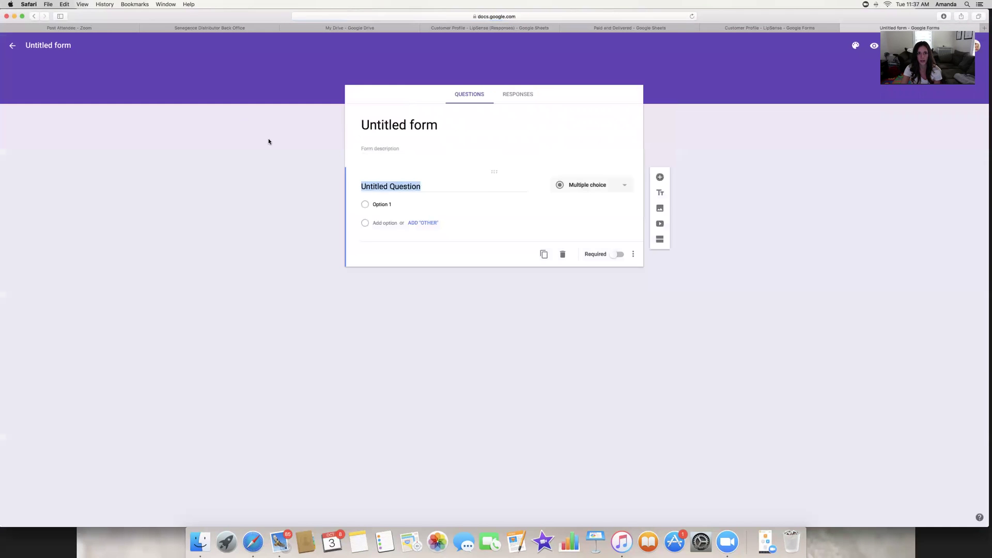
Set the form's theme colour to pink.
click(856, 46)
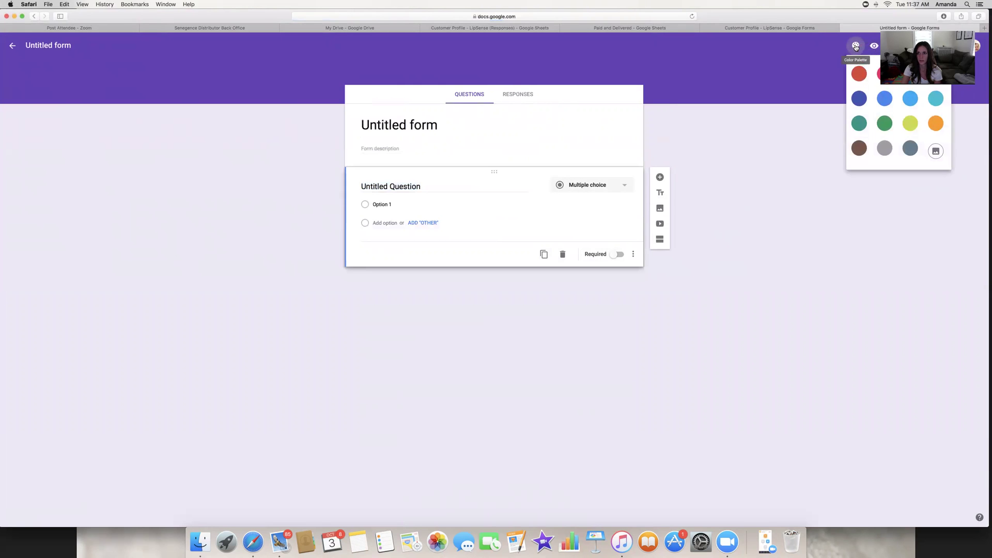
click(884, 123)
click(856, 46)
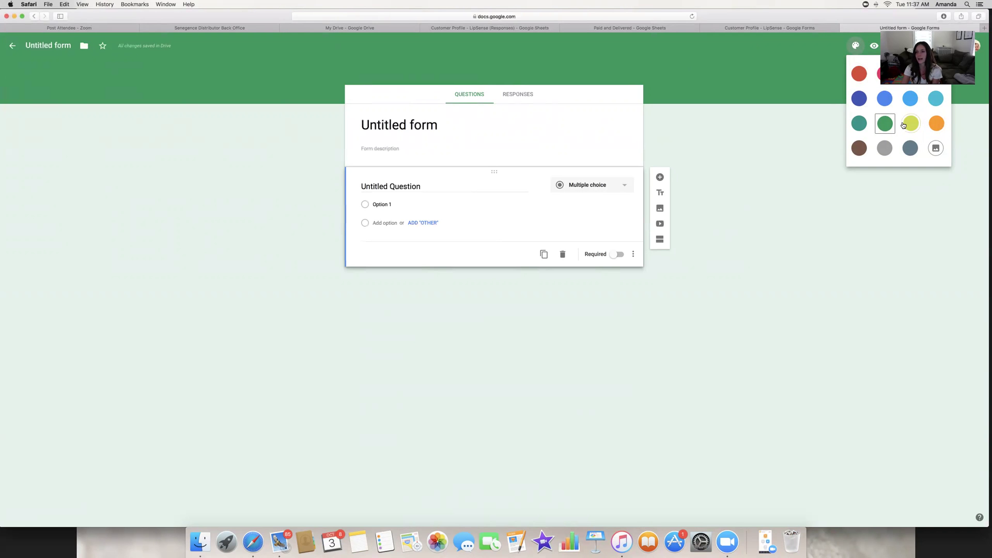
click(880, 75)
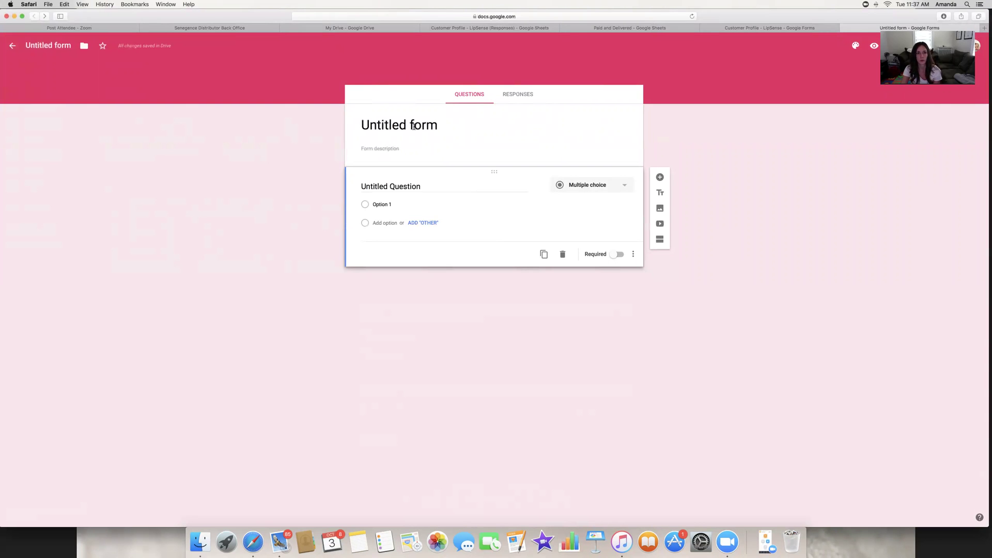
Title the form and its file name 'Customer Profile'.
click(514, 145)
text(Cus)
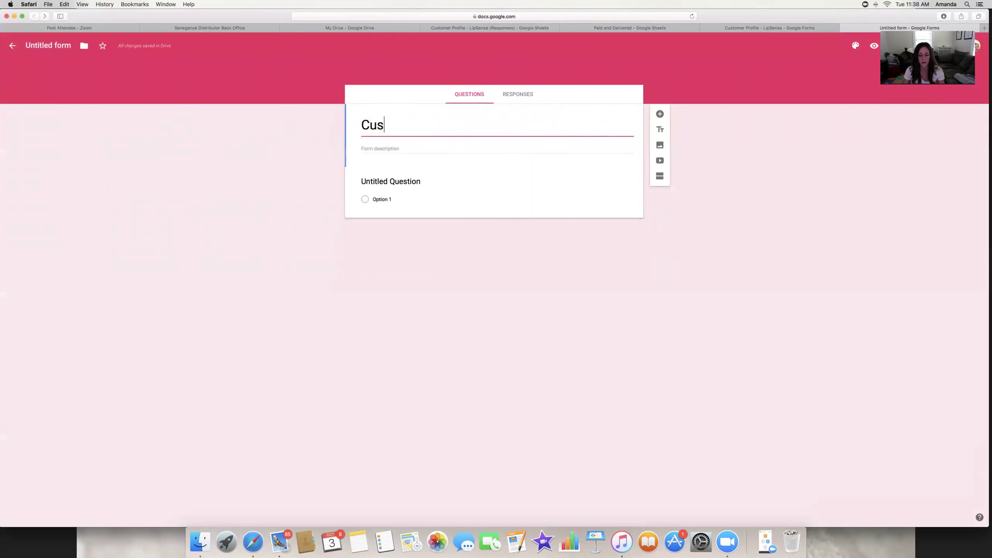
text(tomer Profile)
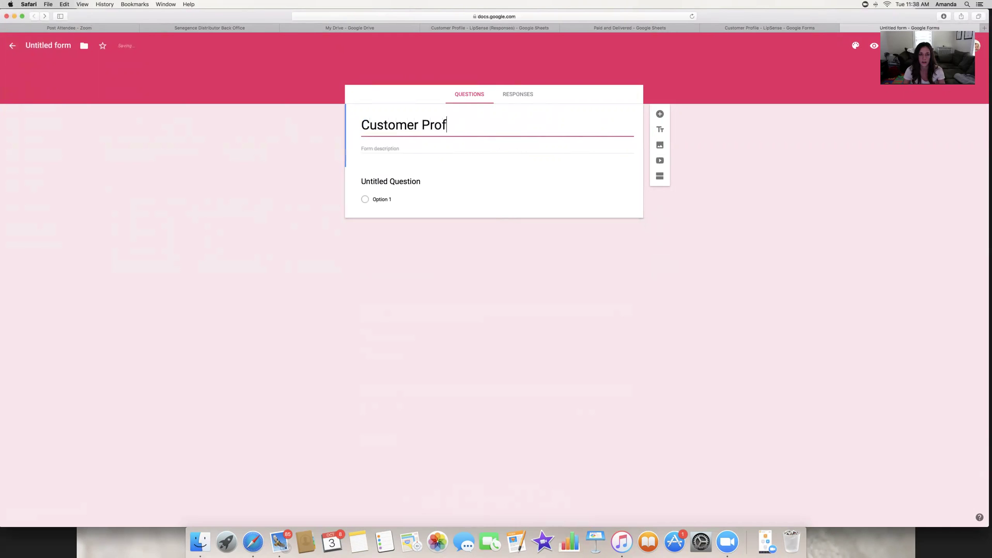
click(53, 47)
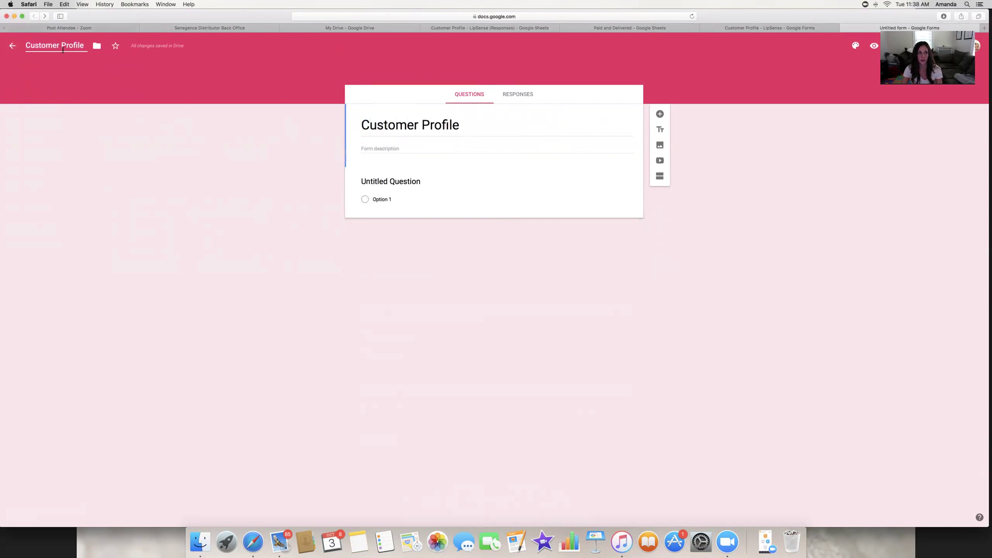
click(373, 283)
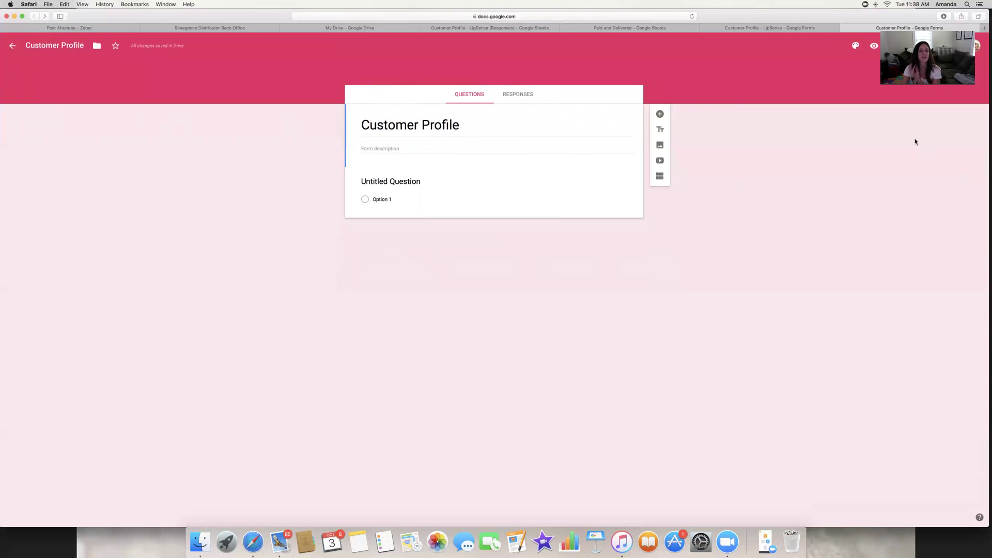
Make the first question a required short-answer question titled 'Name'.
click(485, 148)
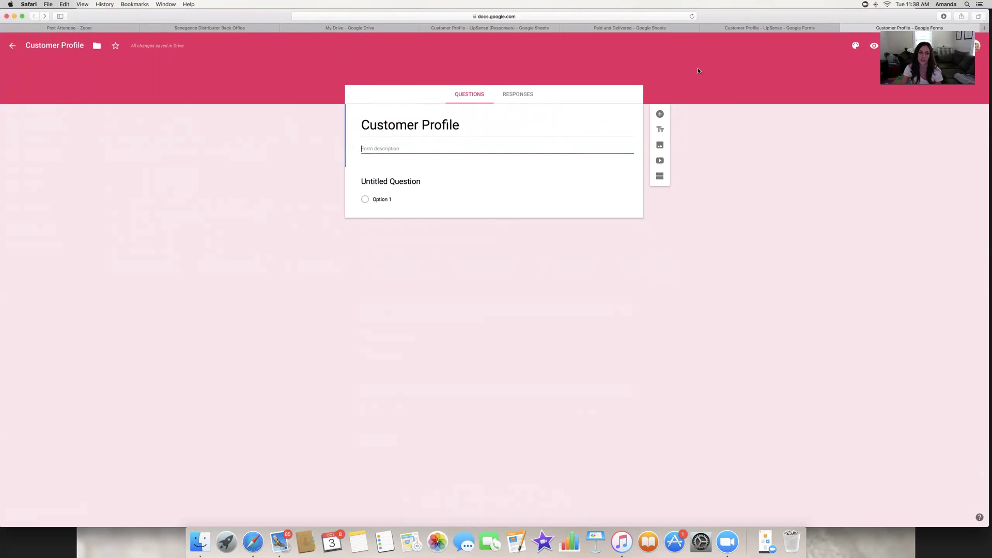
click(782, 30)
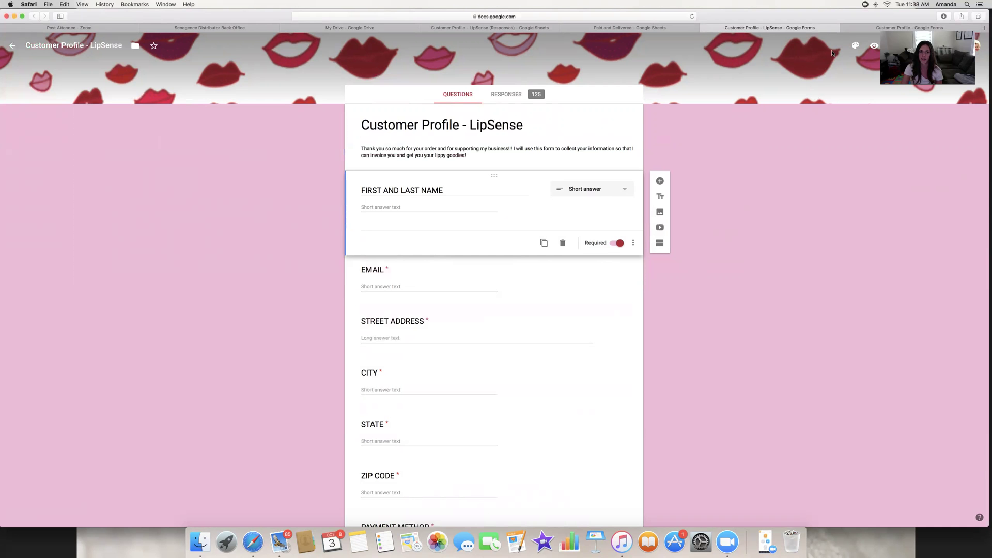
click(866, 30)
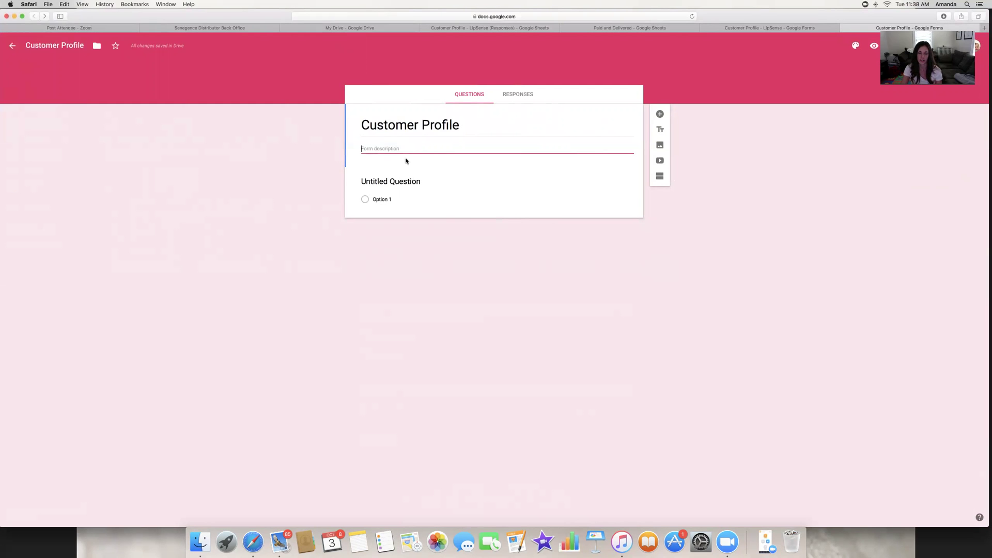
click(451, 184)
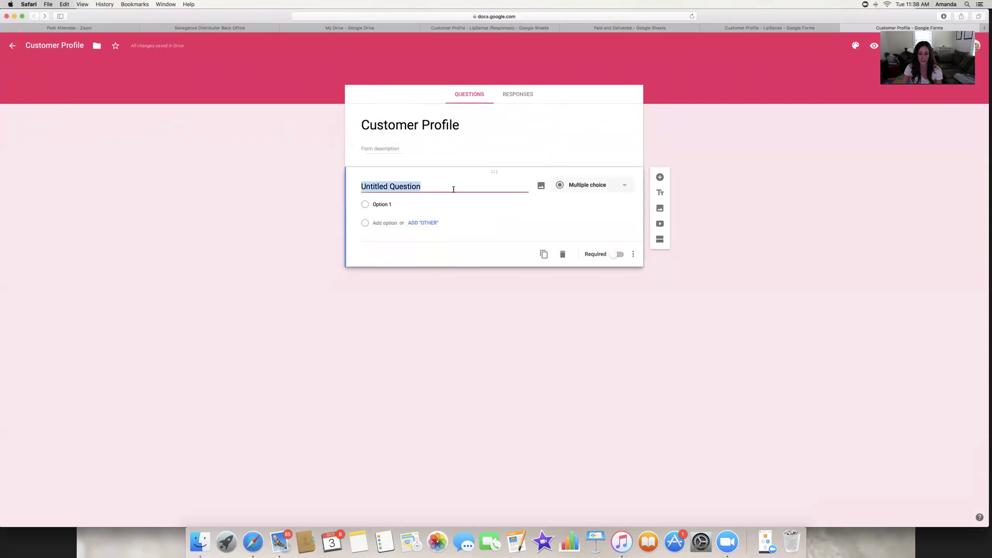
text(Name)
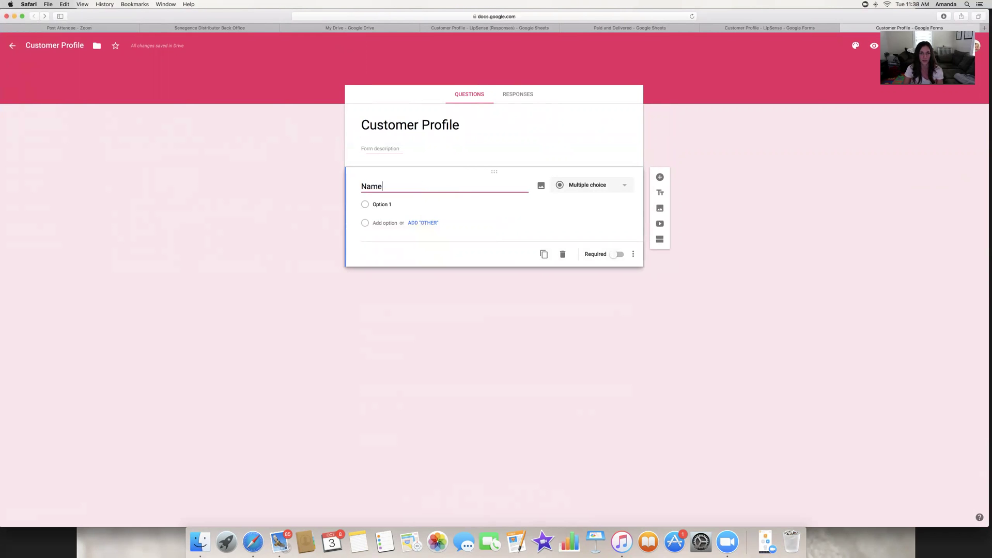
click(591, 185)
click(584, 130)
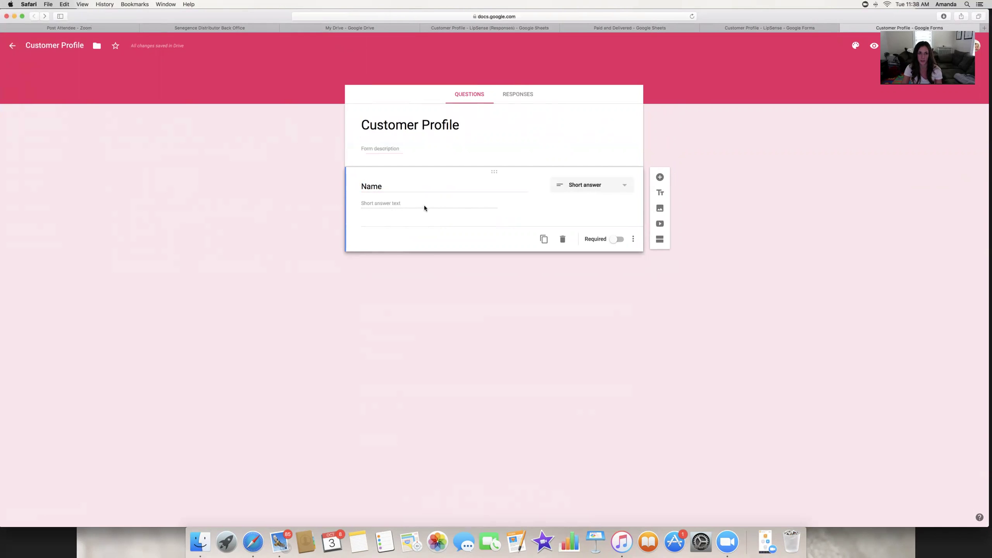
click(613, 241)
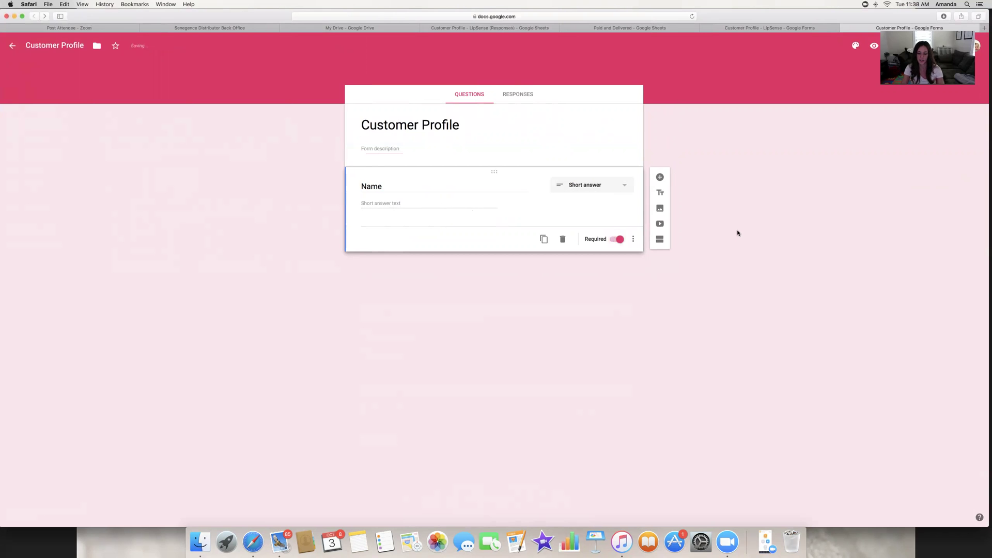
Add a required 'Email' question followed by 'Street' and 'City' questions.
click(660, 177)
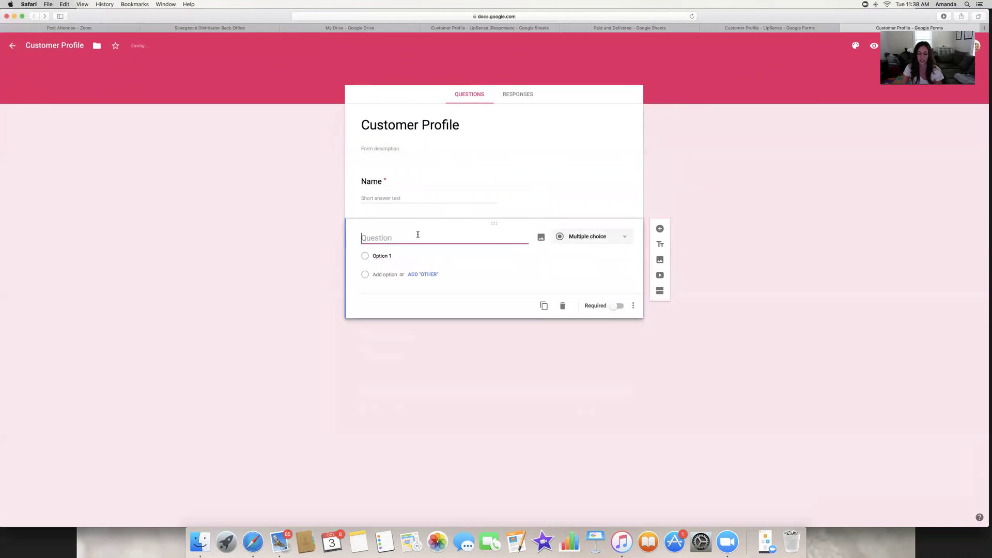
text(Email)
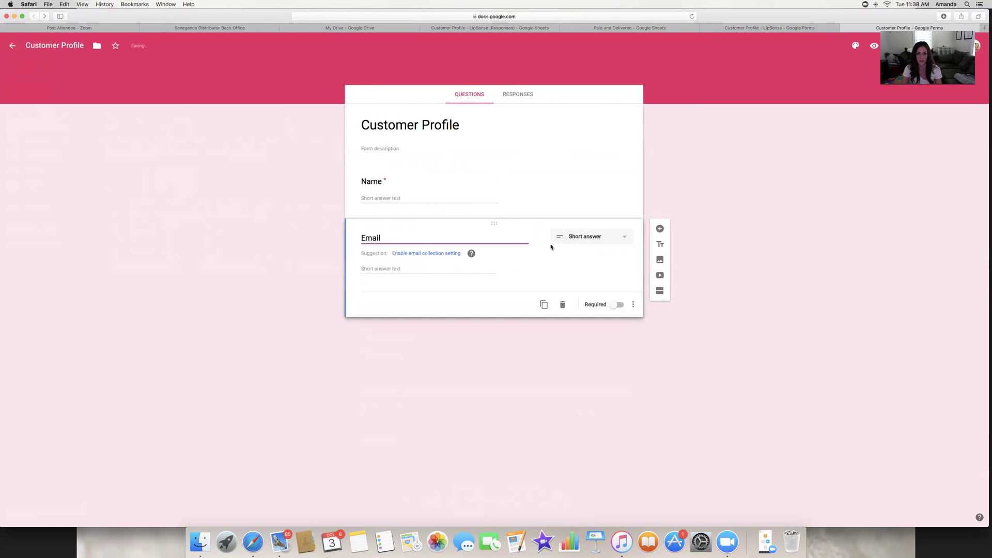
click(619, 307)
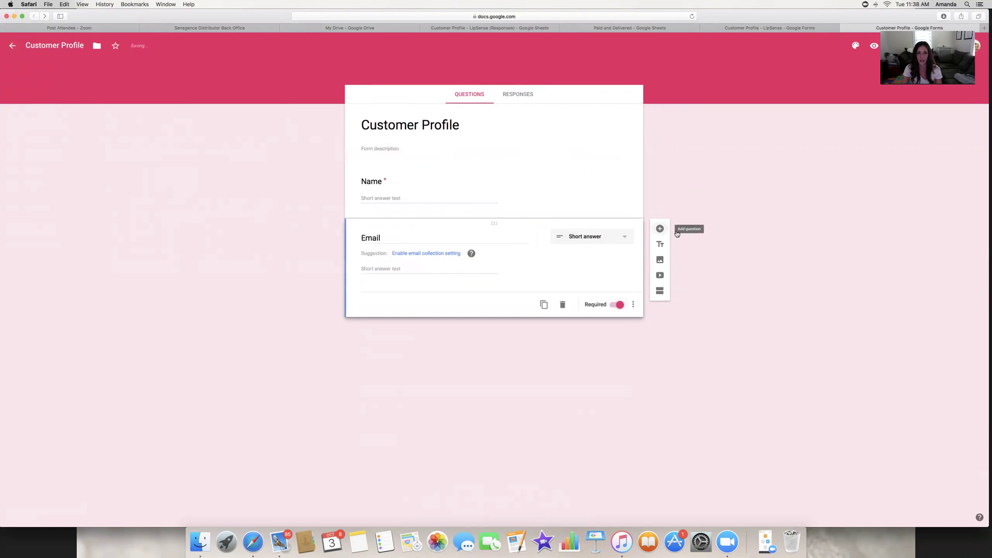
click(660, 229)
text(Street)
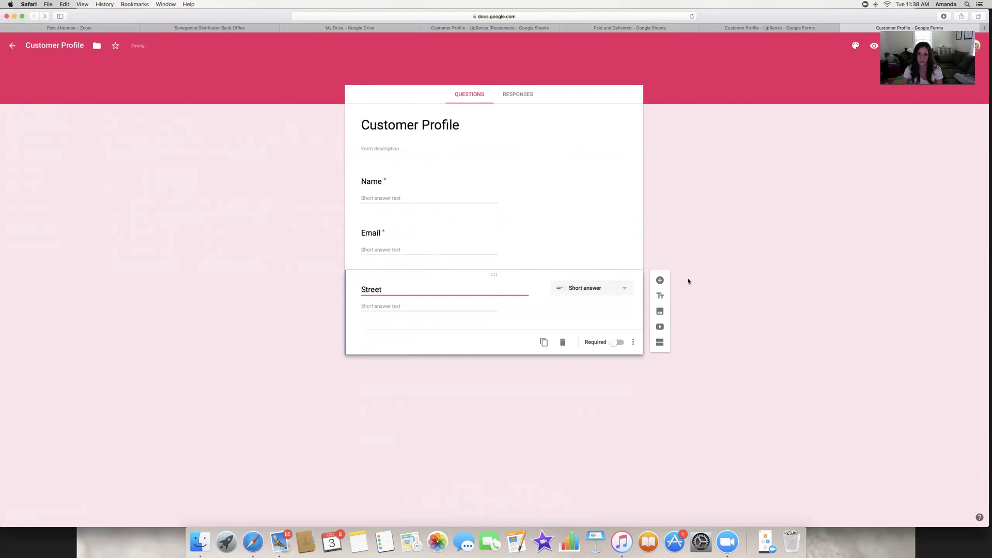
click(660, 280)
text(City)
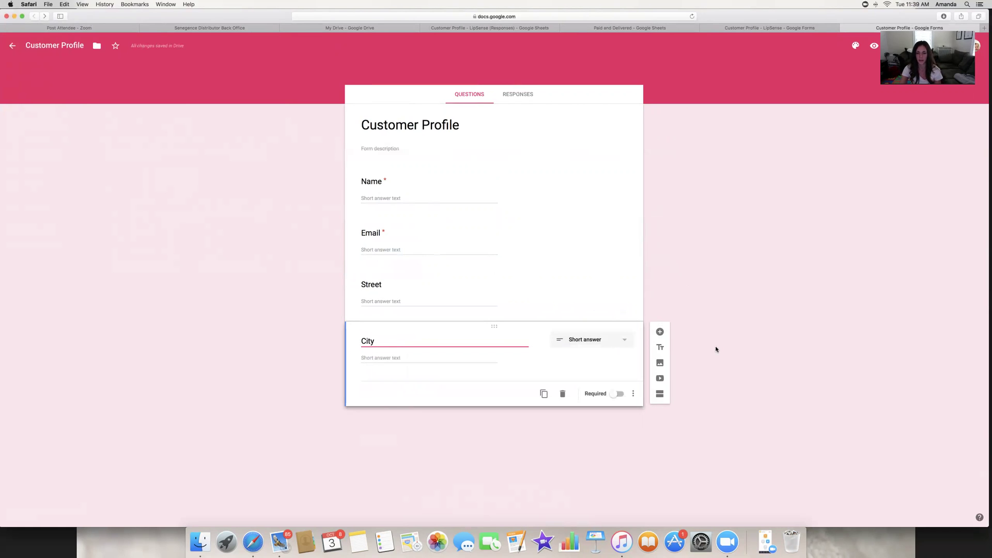
click(698, 333)
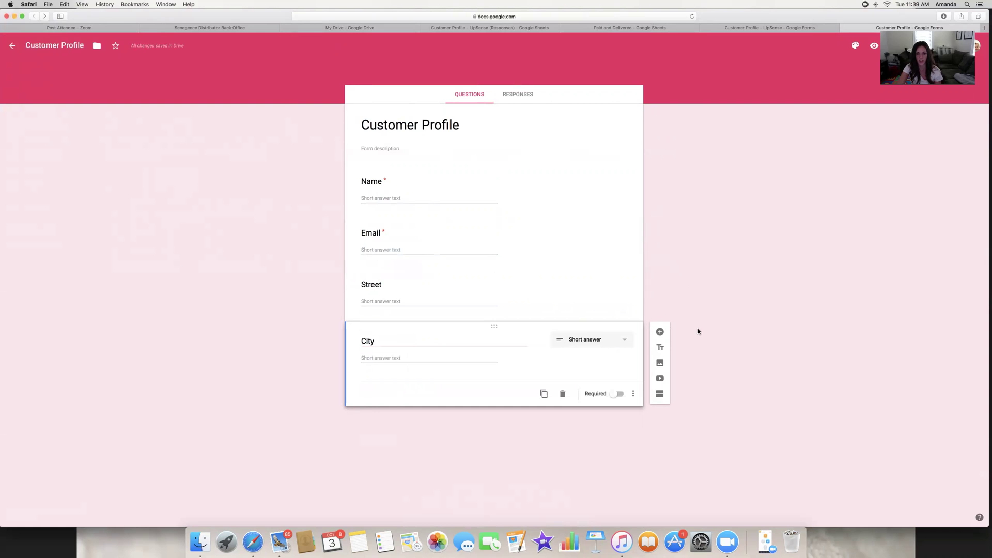
click(661, 331)
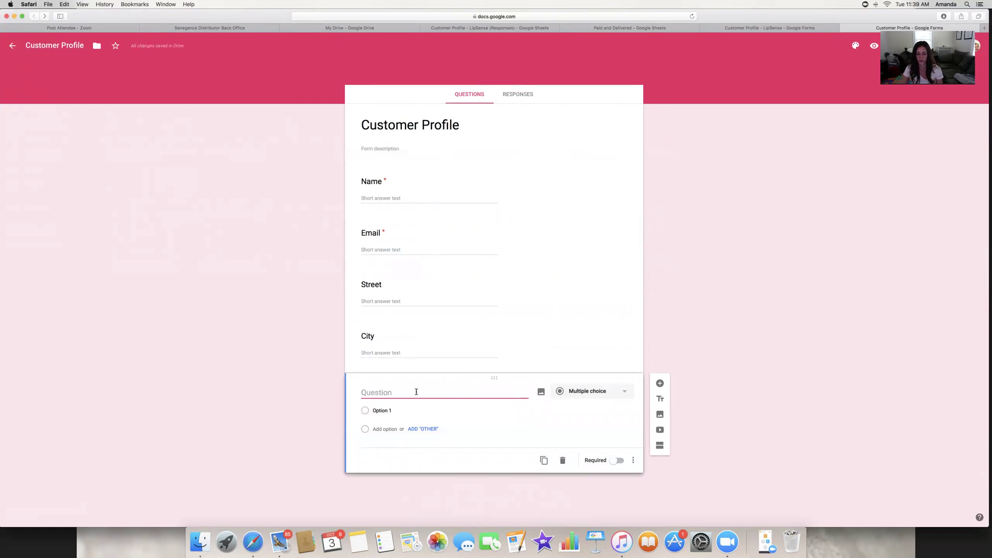
Create a required 'Shipping Preference' question with 'Pickup (local to Albany)/delivery' and 'Shipping -$3.50' choices.
text(Ship)
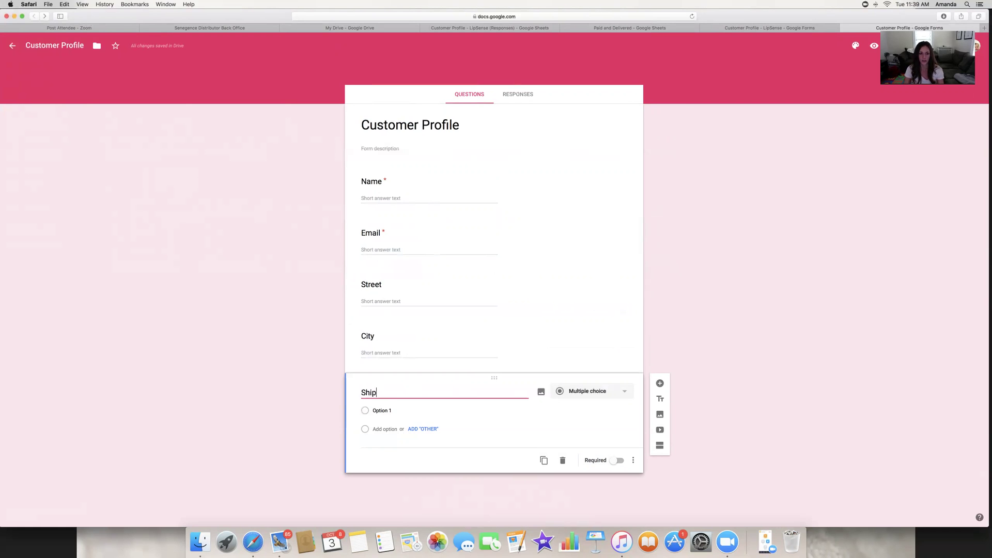
text(ping Preference)
click(402, 409)
text(Picku)
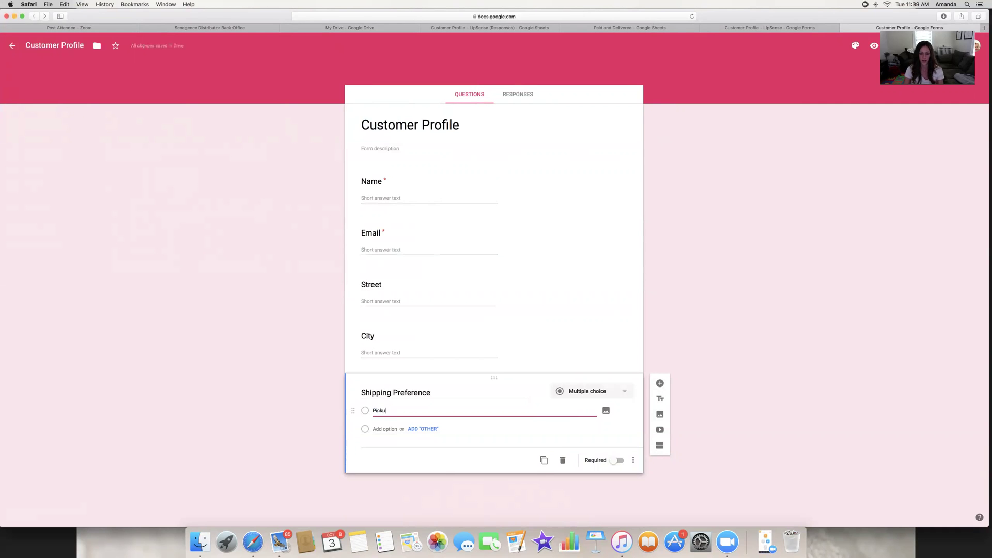
text(p (local to ALbany))
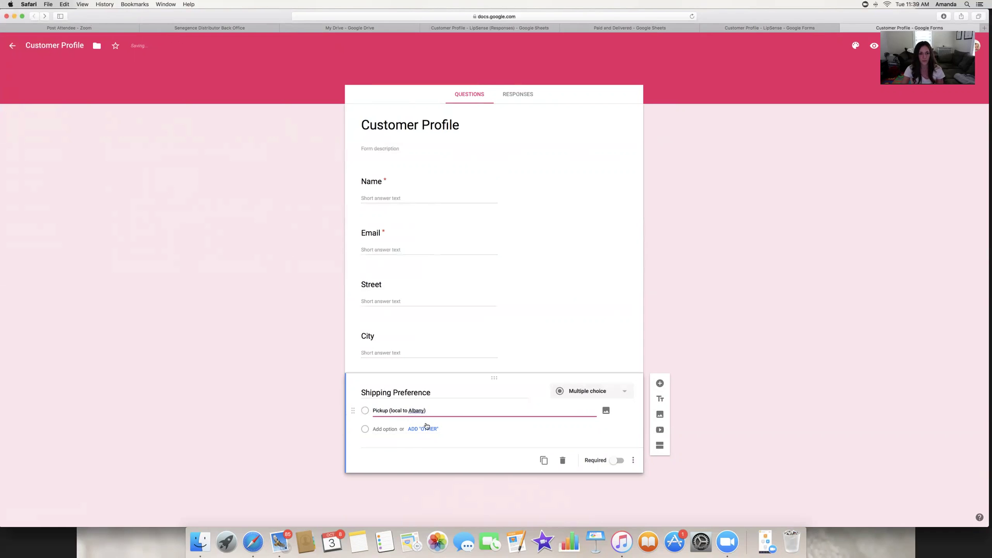
text(/delivery)
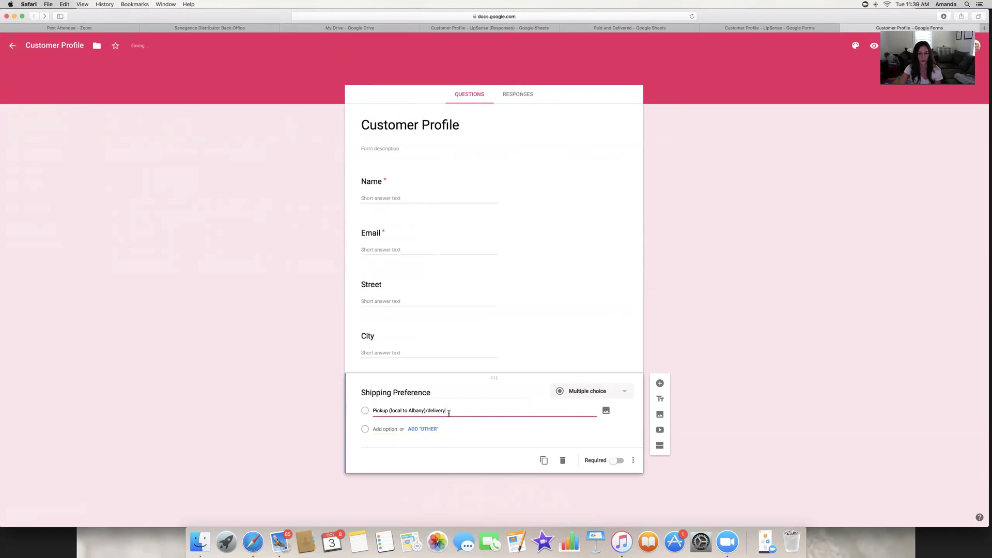
click(366, 431)
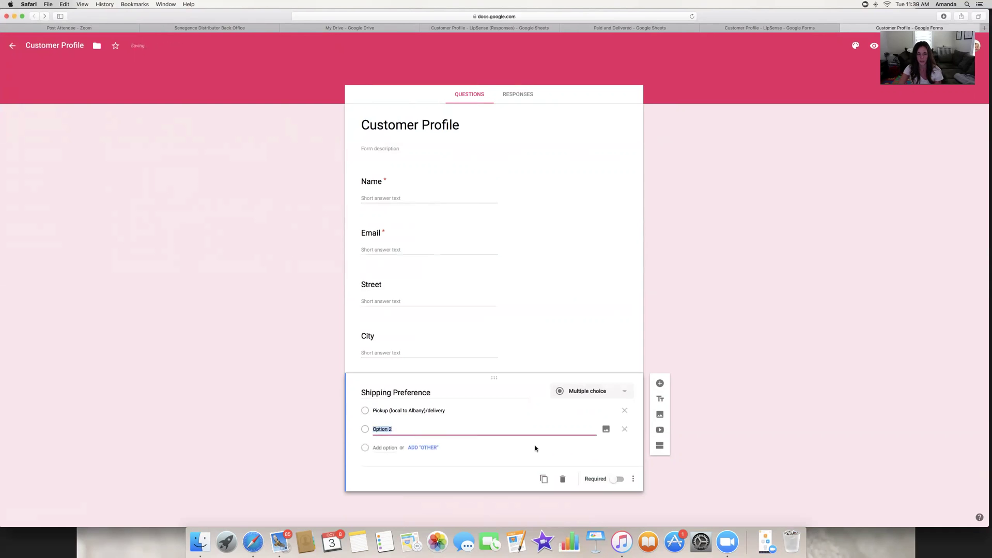
text(Shipping)
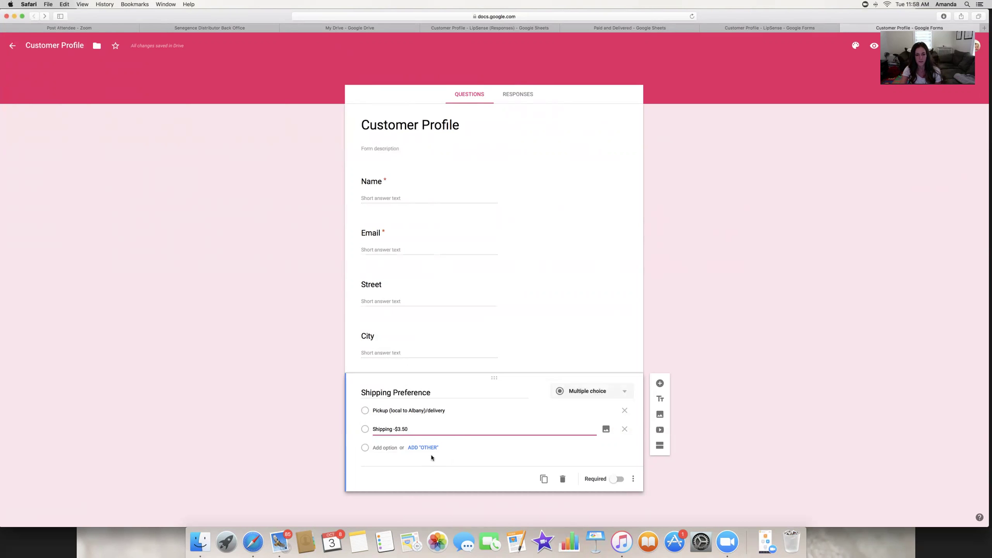
click(612, 480)
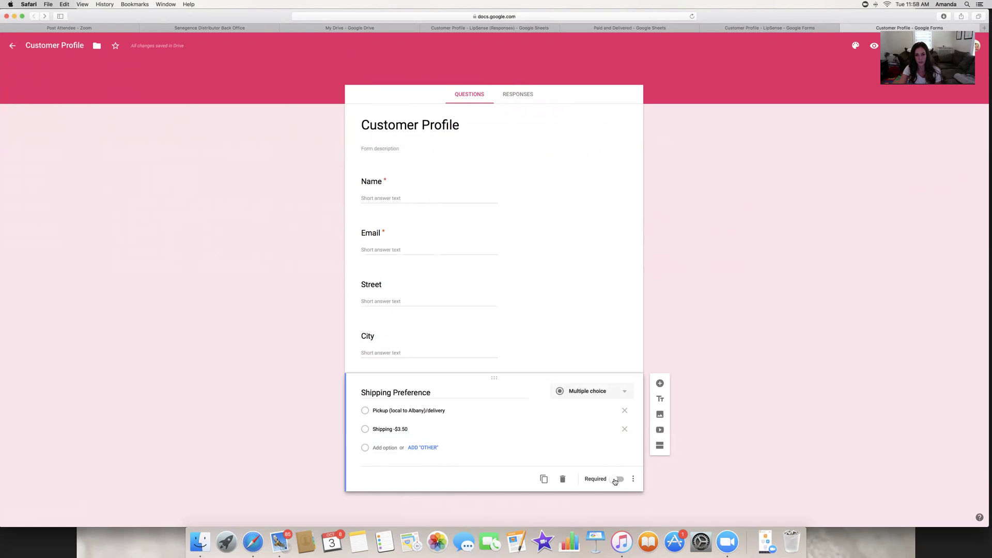
click(661, 384)
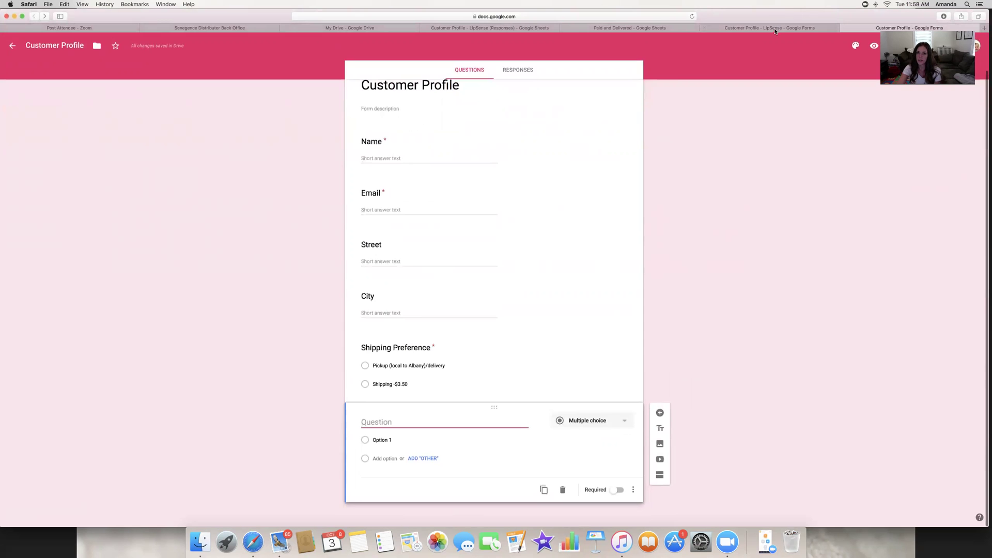
Scroll through the LipSense form for reference, then return to the Customer Profile form.
click(775, 27)
scroll(827, 289, down, 10)
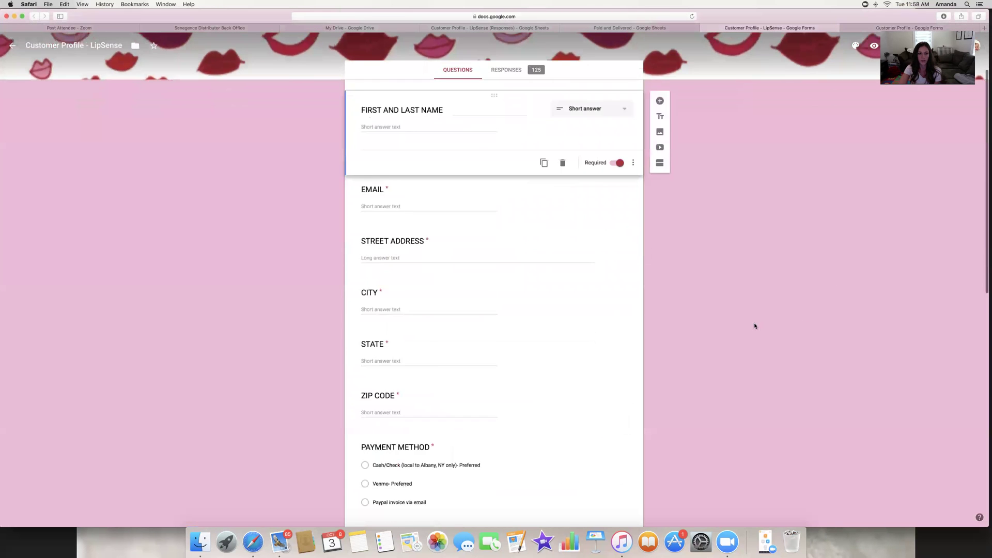
scroll(750, 335, down, 7)
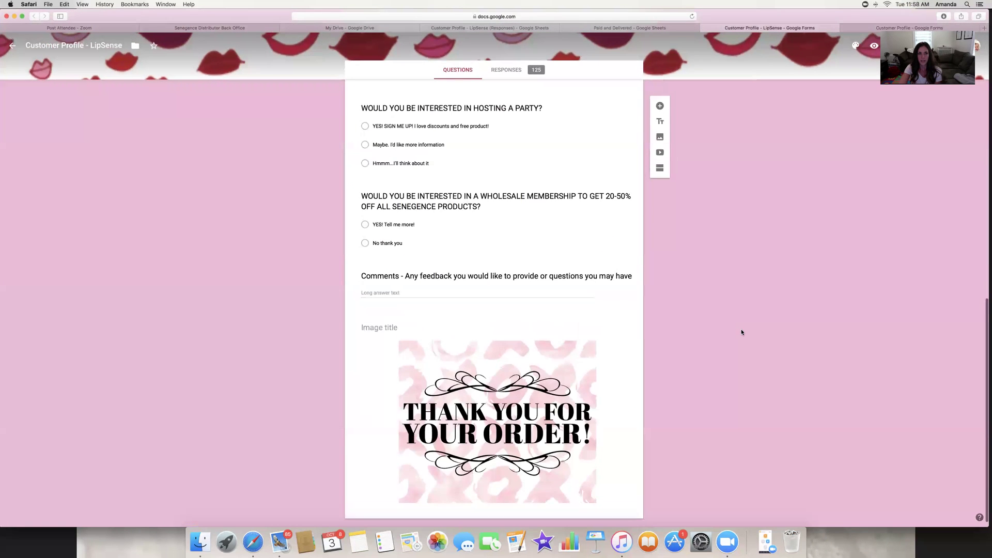
scroll(517, 165, up, 1)
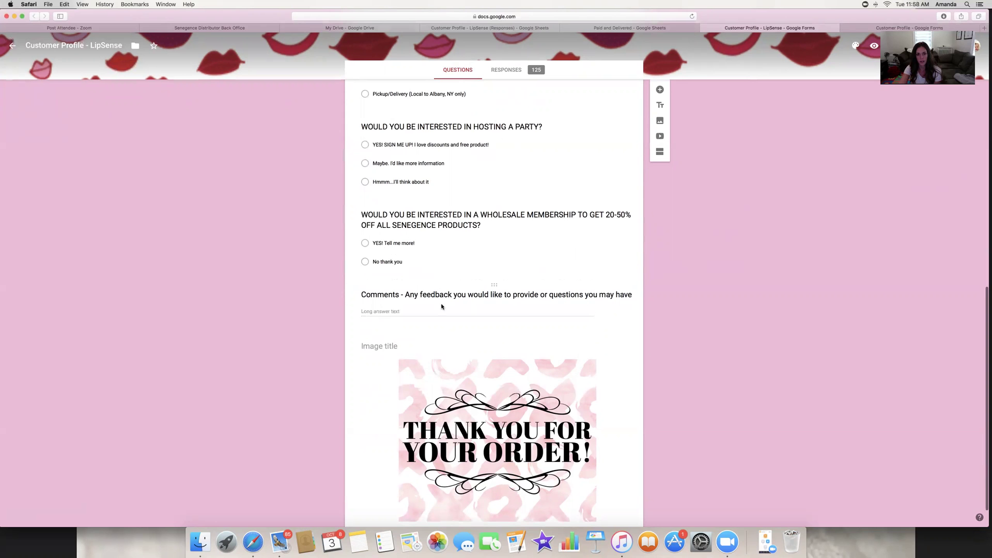
scroll(767, 197, up, 1)
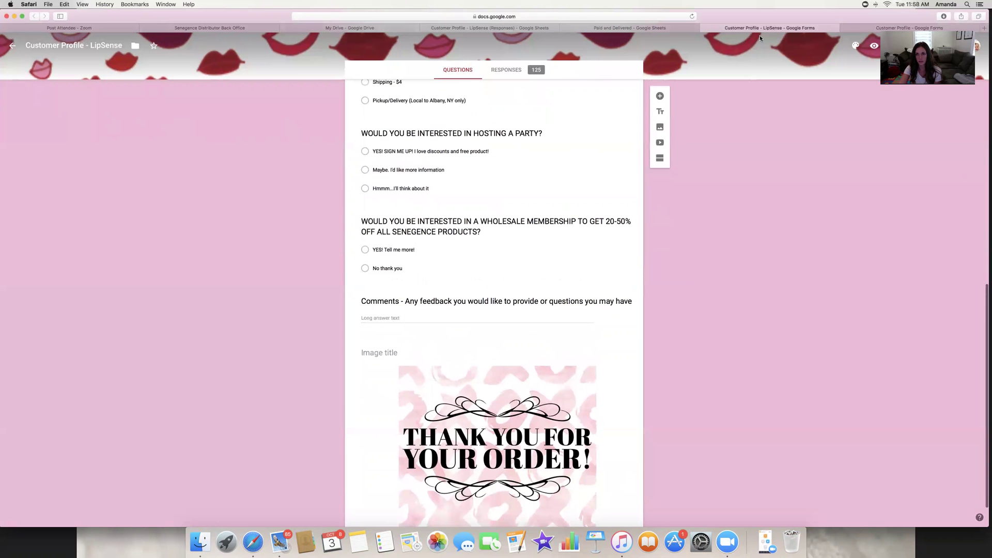
scroll(746, 196, down, 2)
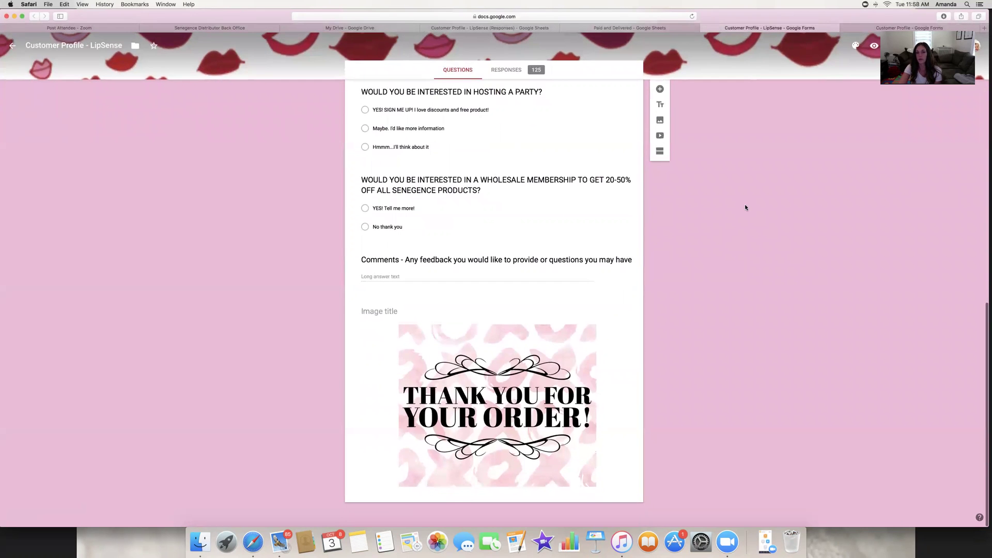
scroll(745, 207, up, 4)
scroll(745, 207, up, 10)
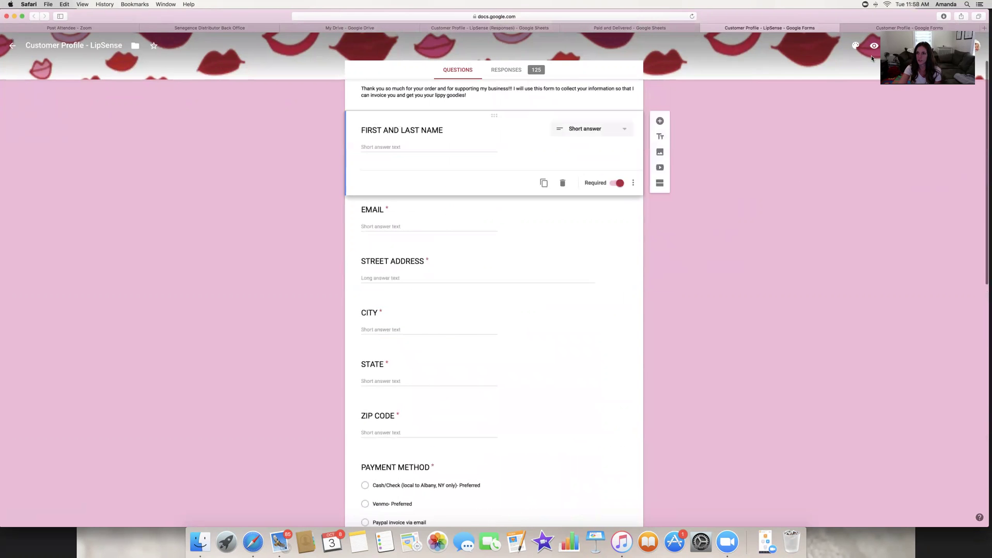
click(862, 29)
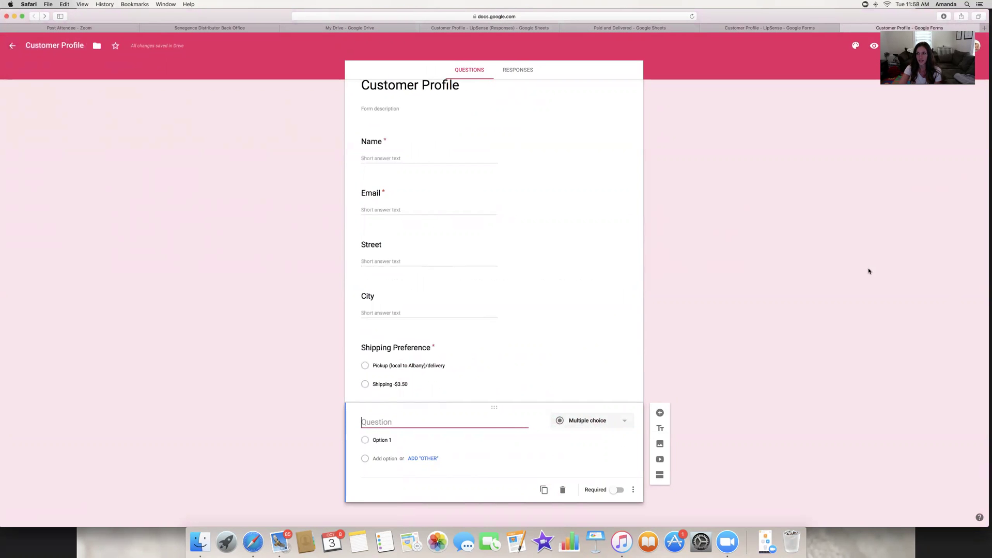
Show the Customer Profile form's Responses tab, which has 0 responses.
scroll(740, 328, down, 1)
click(525, 74)
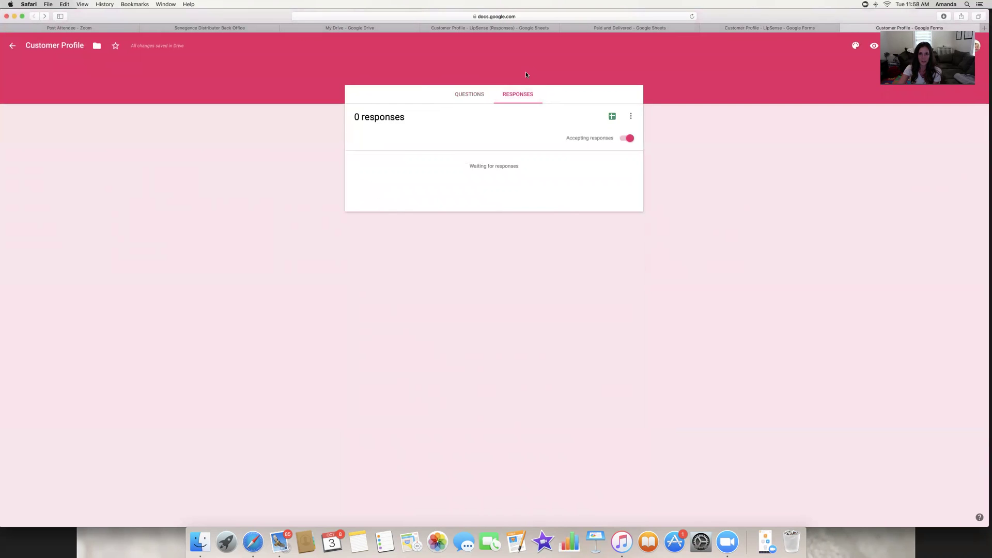
Send form responses to a new 'Customer Profile (Responses)' spreadsheet, then go to My Drive.
click(631, 117)
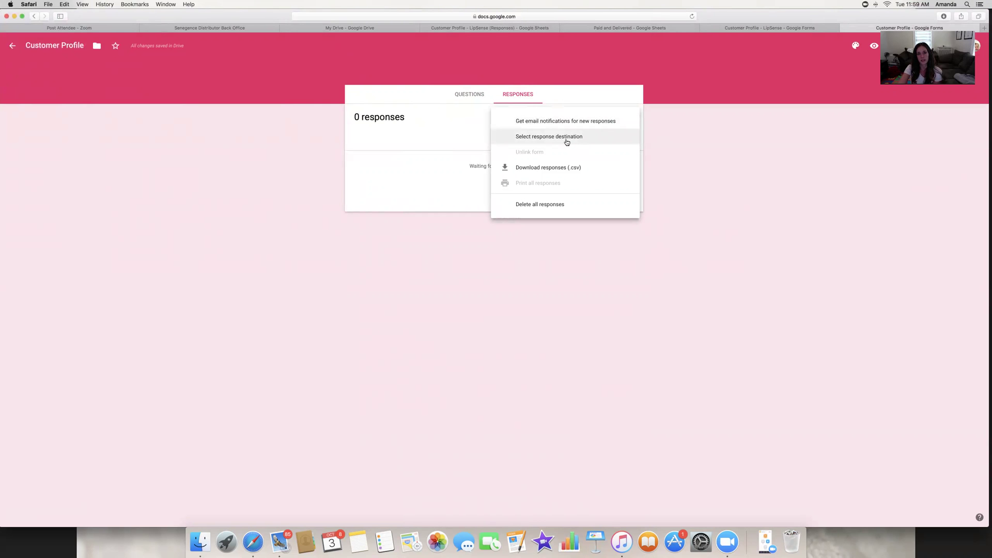
click(576, 139)
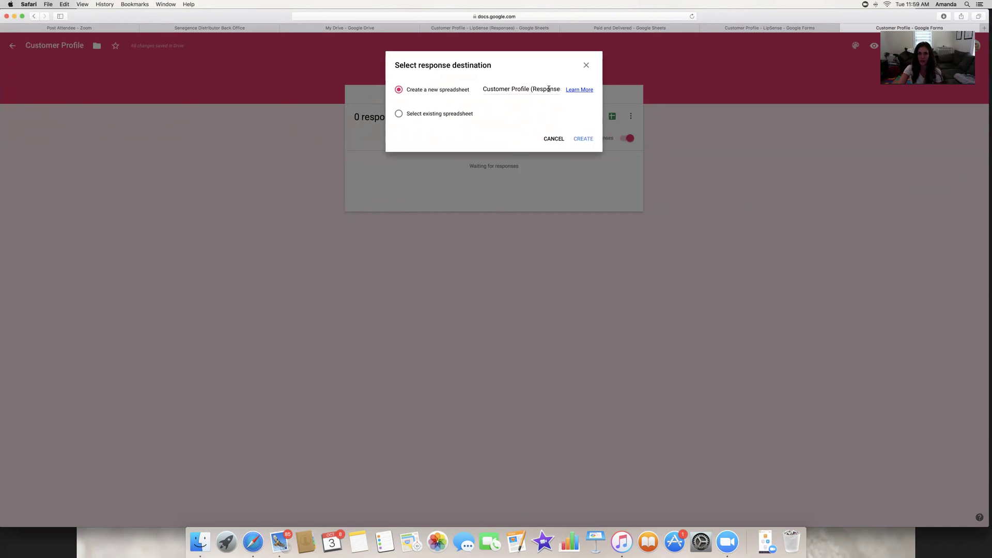
click(582, 138)
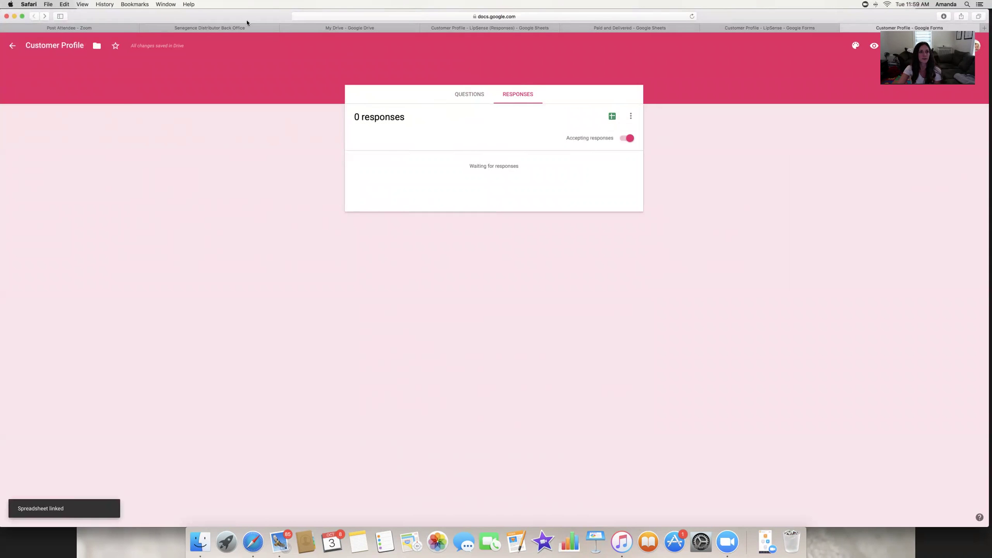
click(335, 27)
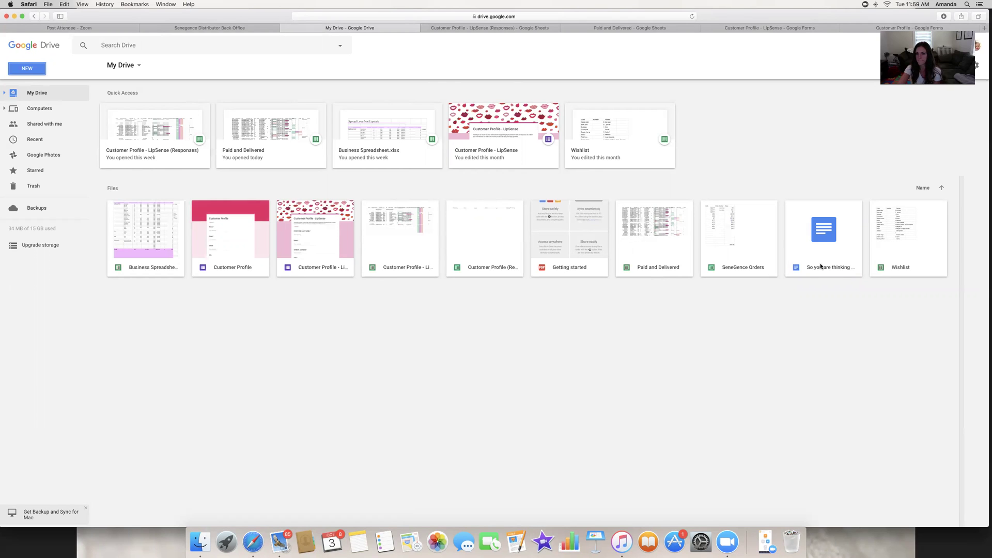
Open the 'Customer Profile (Responses)' spreadsheet from Google Drive.
click(473, 234)
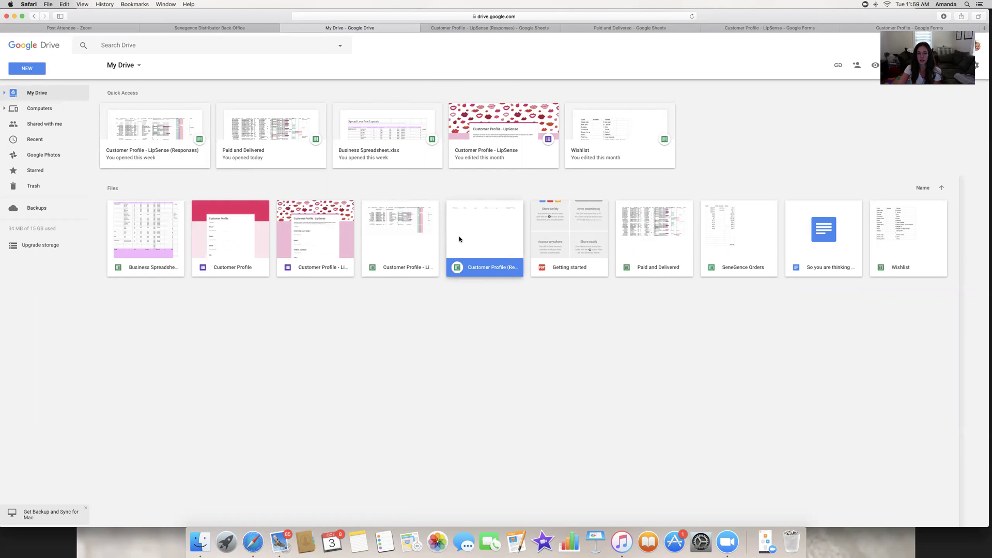
double_click(470, 231)
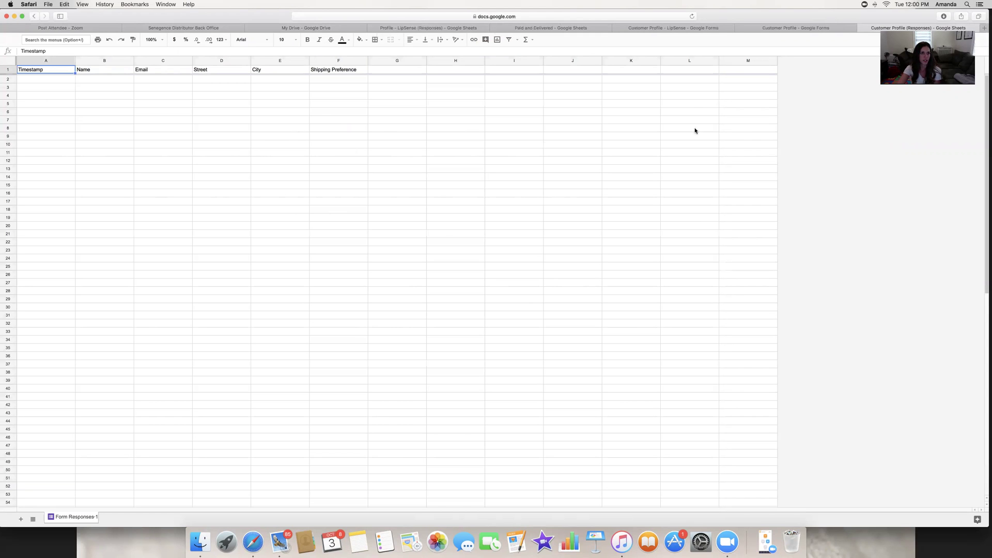
scroll(598, 91, down, 1)
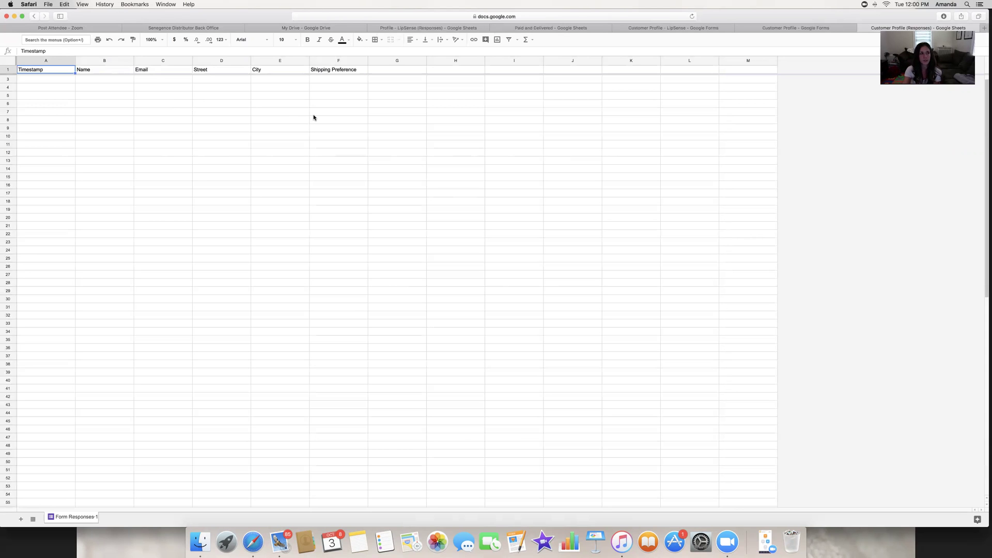
click(40, 80)
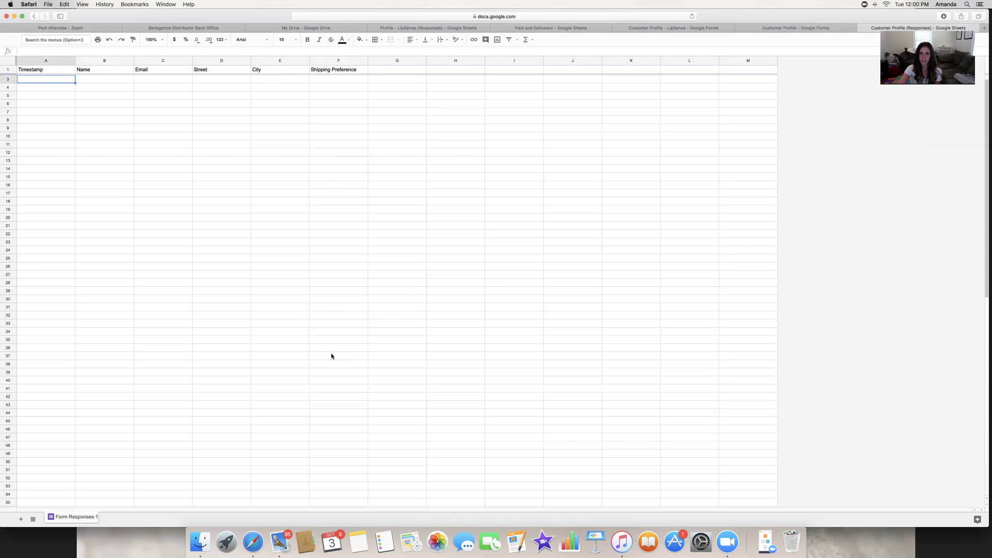
scroll(308, 93, down, 1)
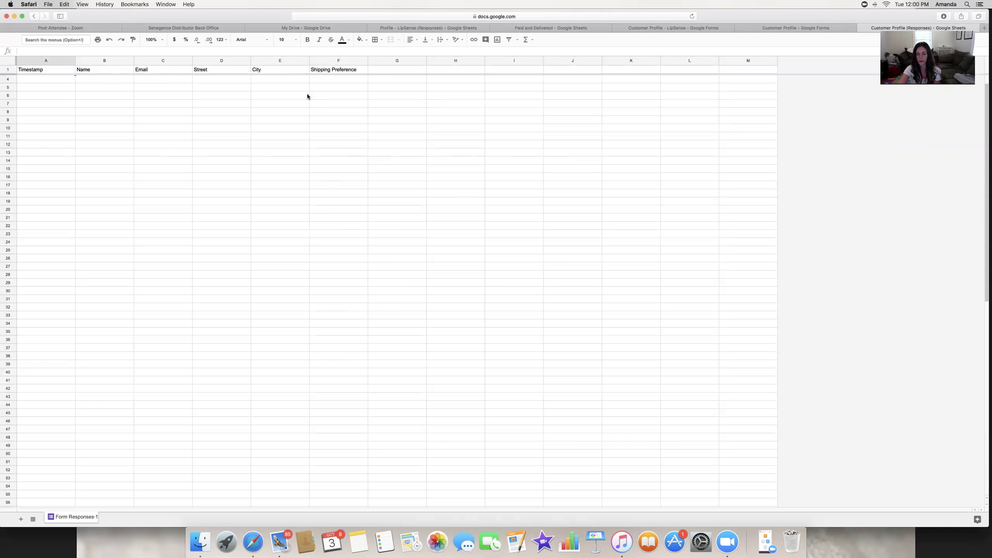
right_click(296, 64)
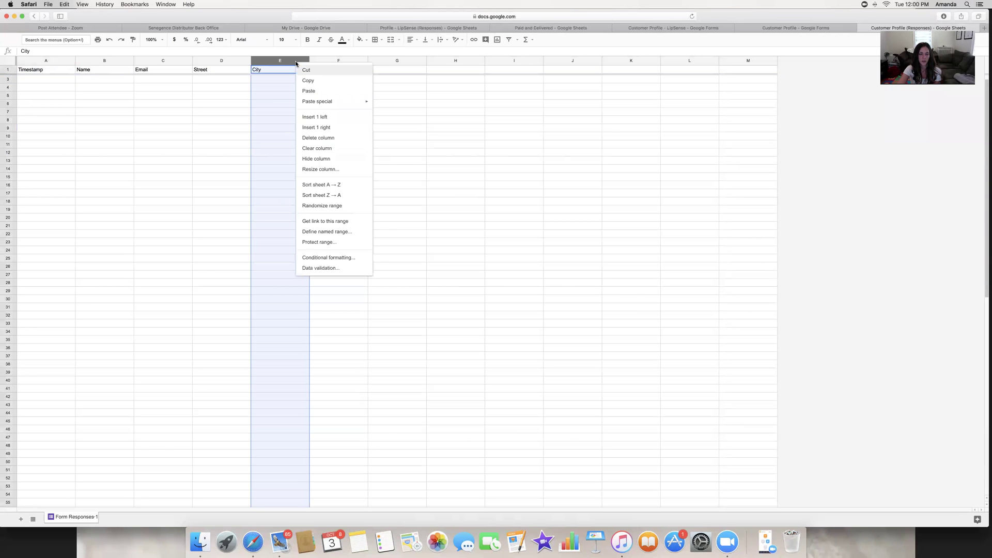
Insert an ORDER column after City and enter a sample customer's name and 'dark pink' order.
click(318, 129)
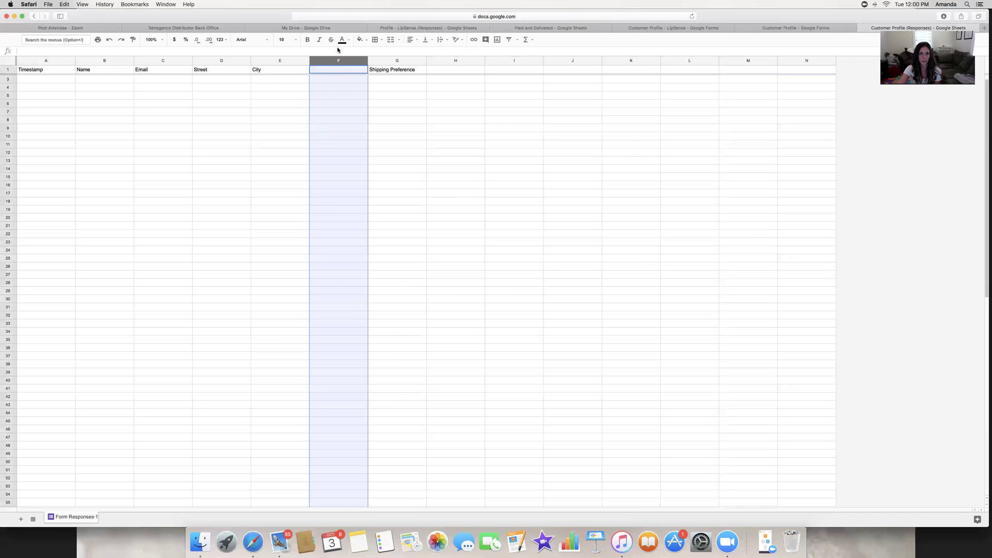
click(330, 72)
text(ORDER)
key(Return)
click(47, 80)
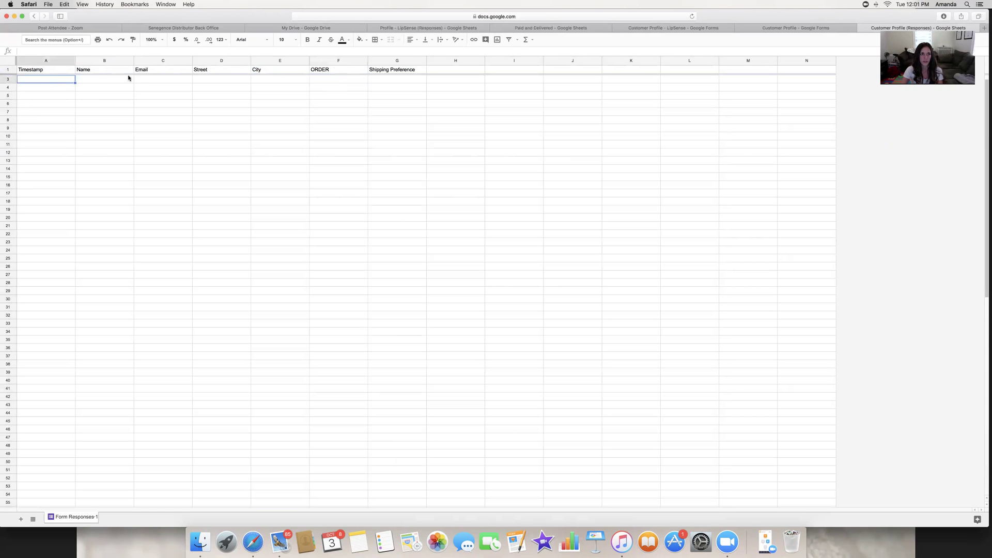
click(109, 80)
text(suzy)
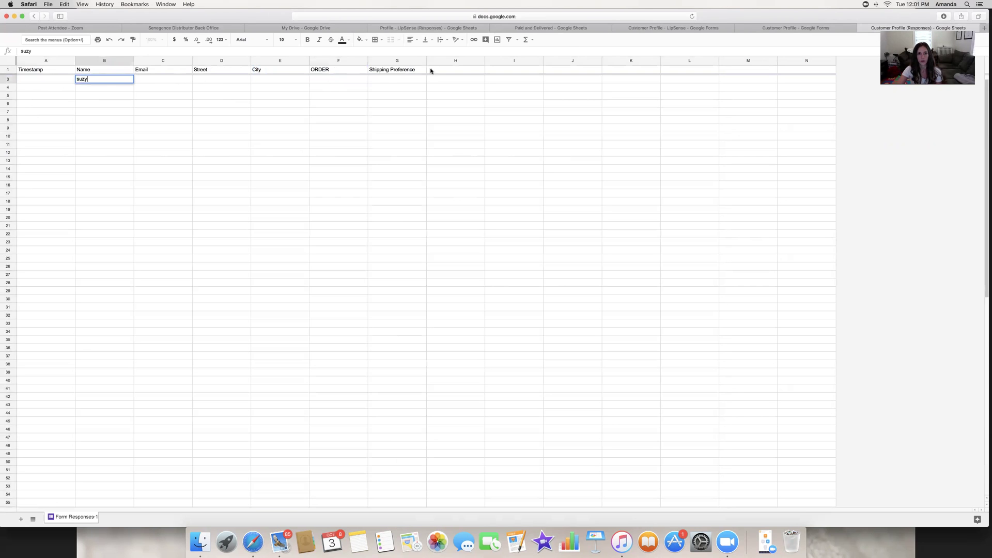
click(340, 82)
text(dark pink)
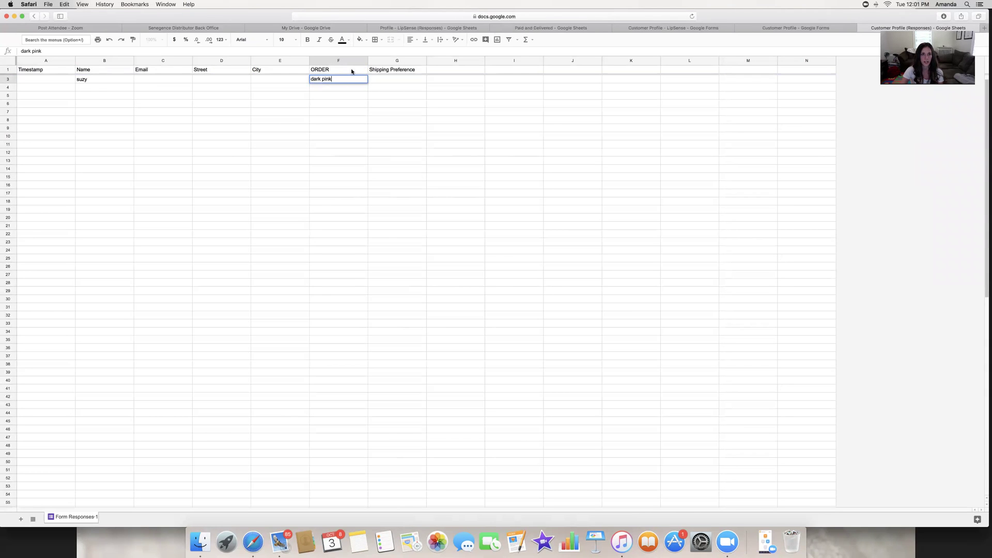
Insert a PRICE column beside ORDER and enter a price of 27.
right_click(351, 70)
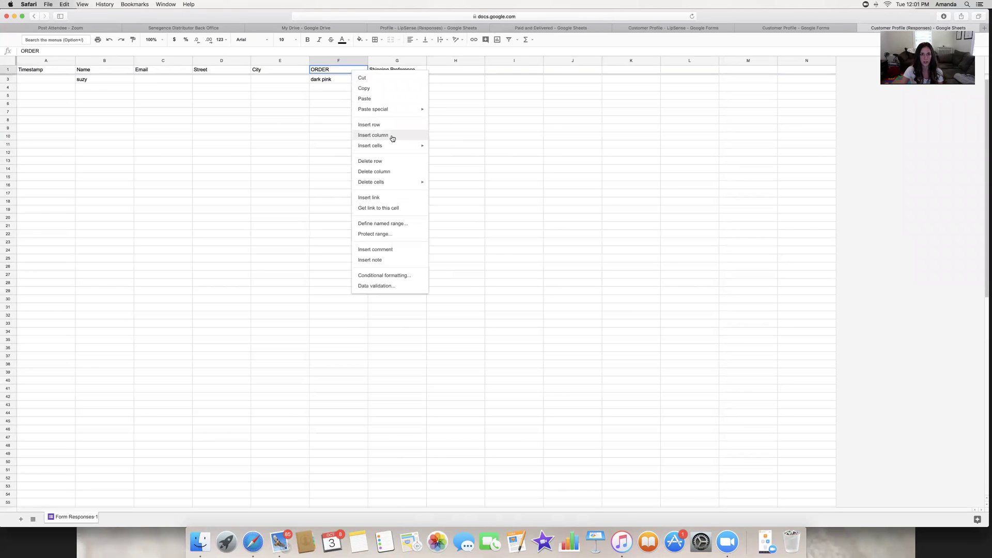
right_click(337, 61)
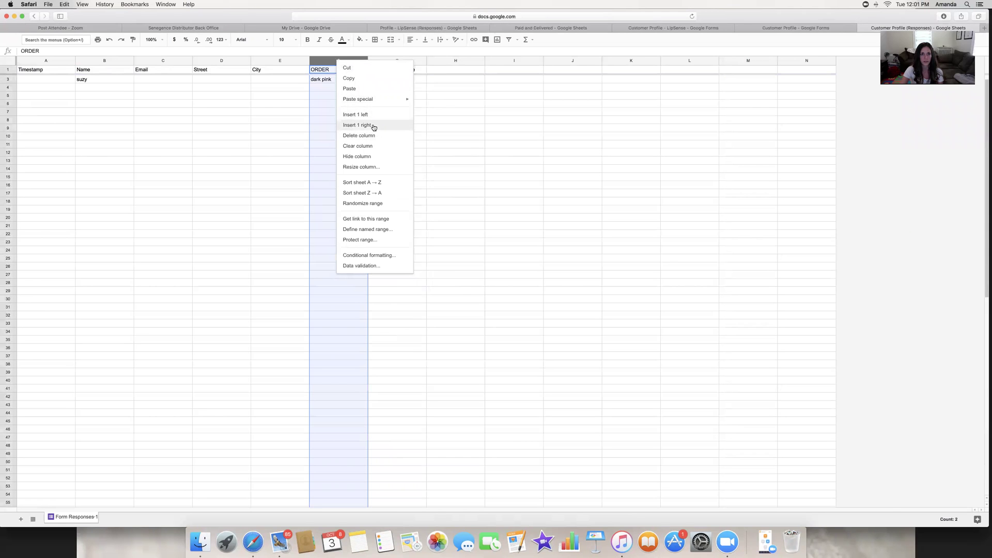
click(373, 125)
click(393, 74)
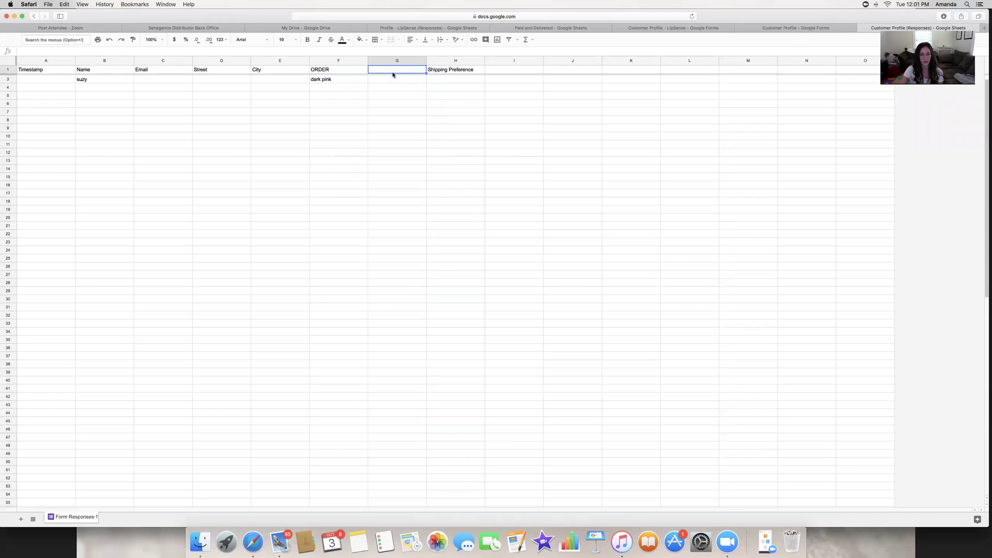
text(PRICE)
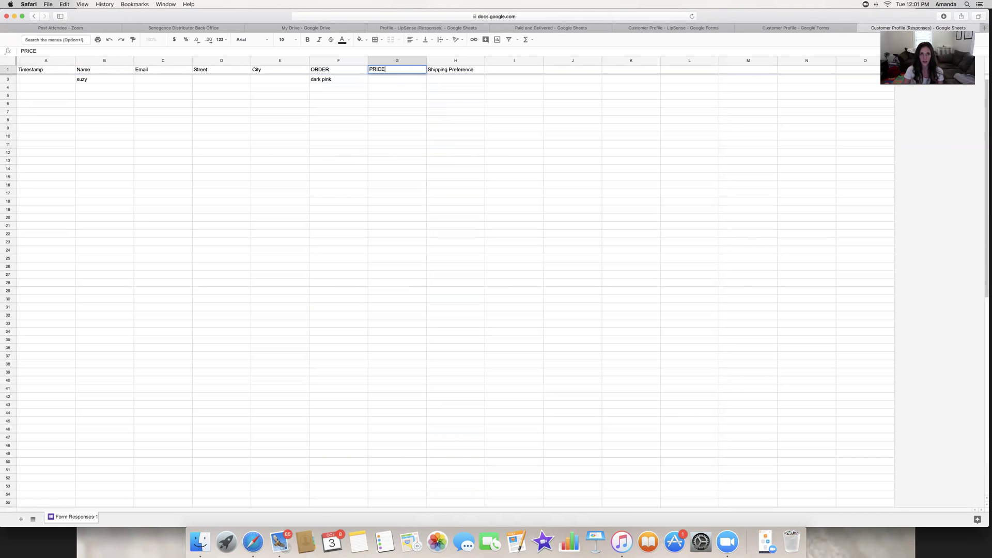
key(Return)
text(27)
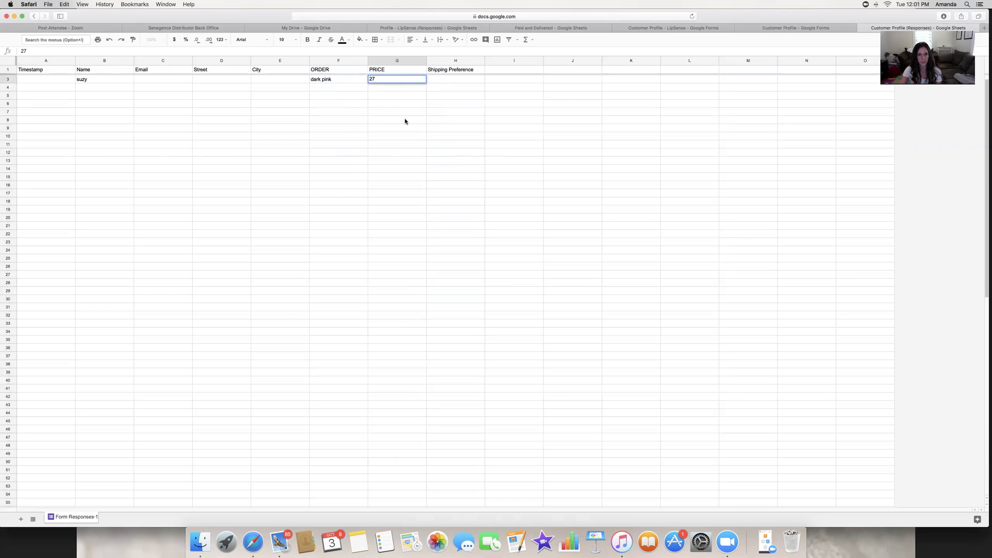
click(421, 96)
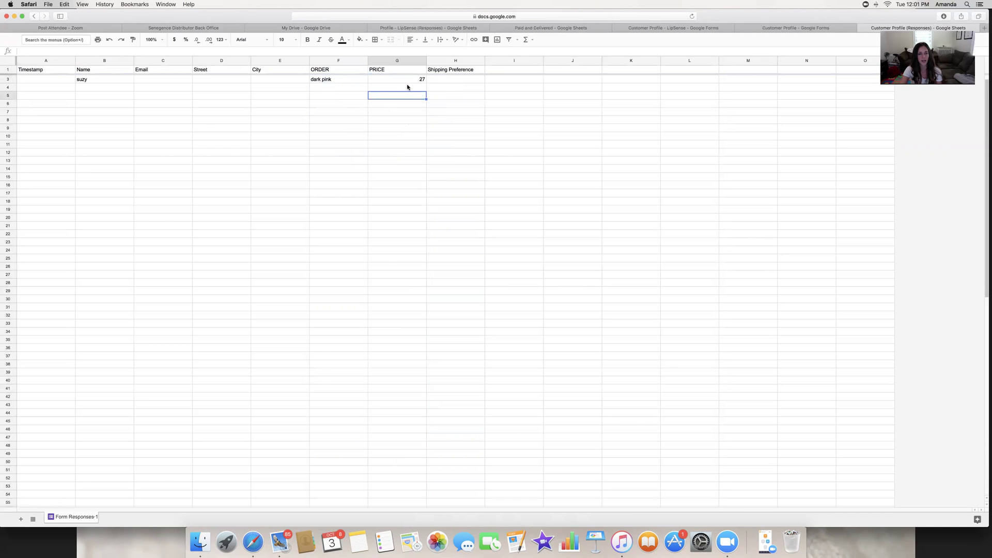
click(419, 81)
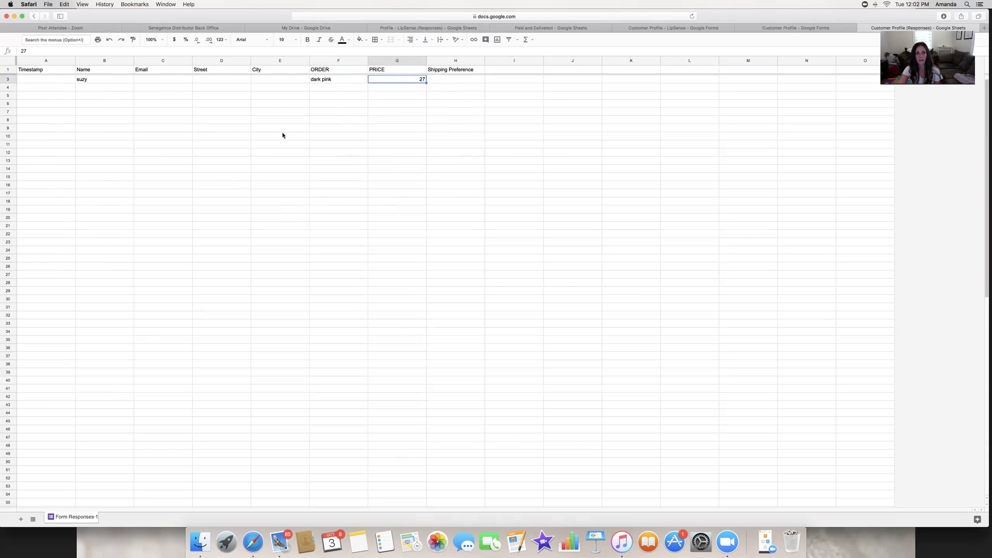
Enter a second order, 'apple cider coll', priced at 59.4 in row 4.
click(316, 112)
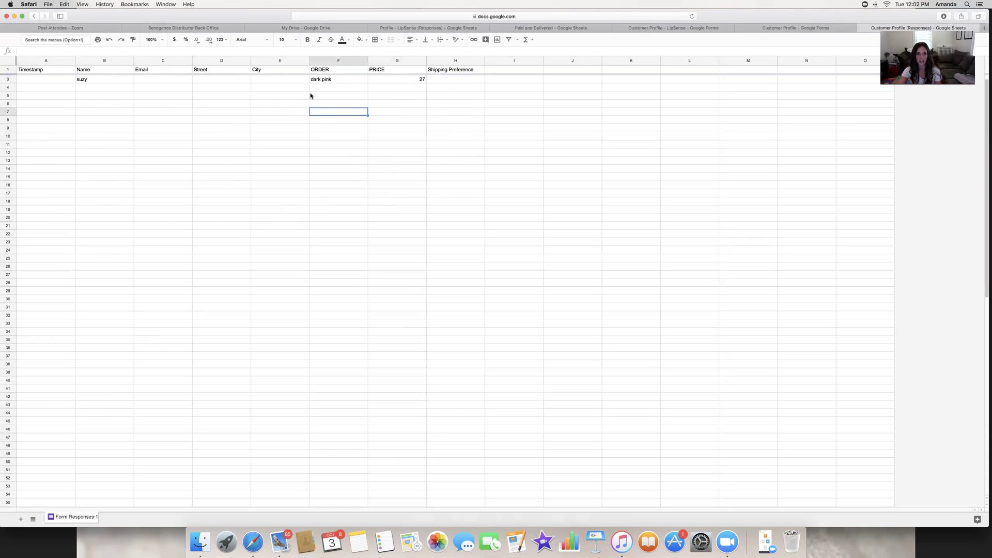
click(321, 89)
text(ap)
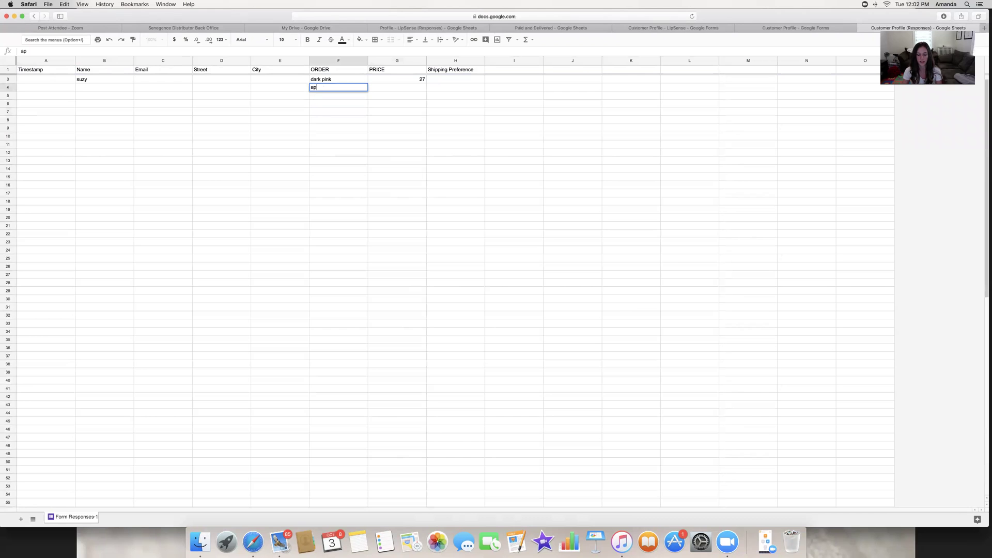
text(ple cider coll)
click(415, 90)
text(59.40)
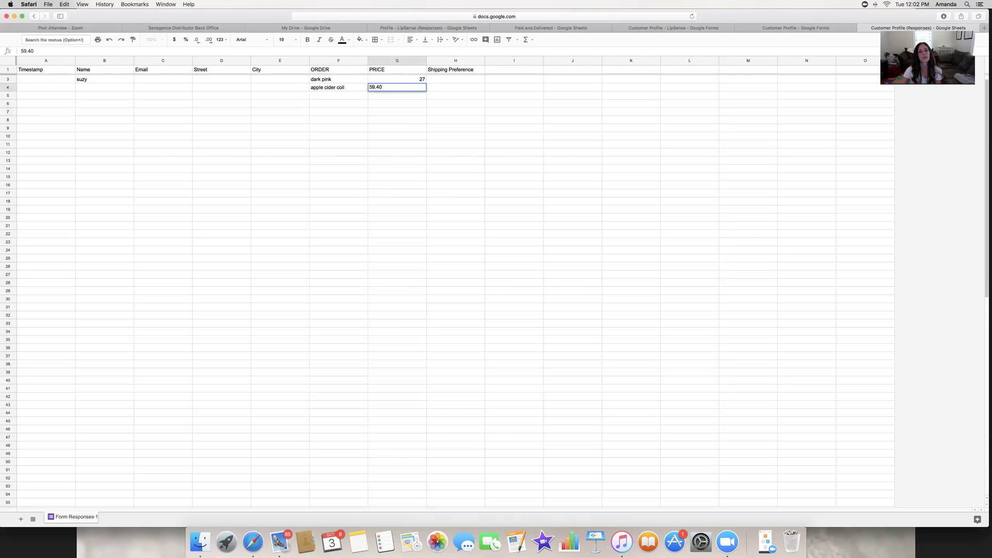
click(393, 178)
Select cell G31 below the PRICE column to prepare a column total.
click(402, 309)
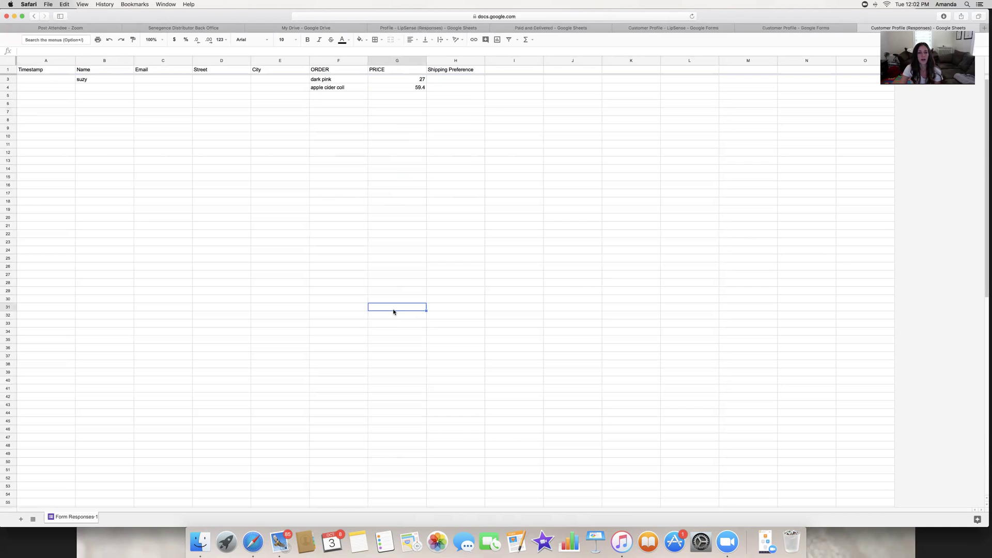
right_click(393, 311)
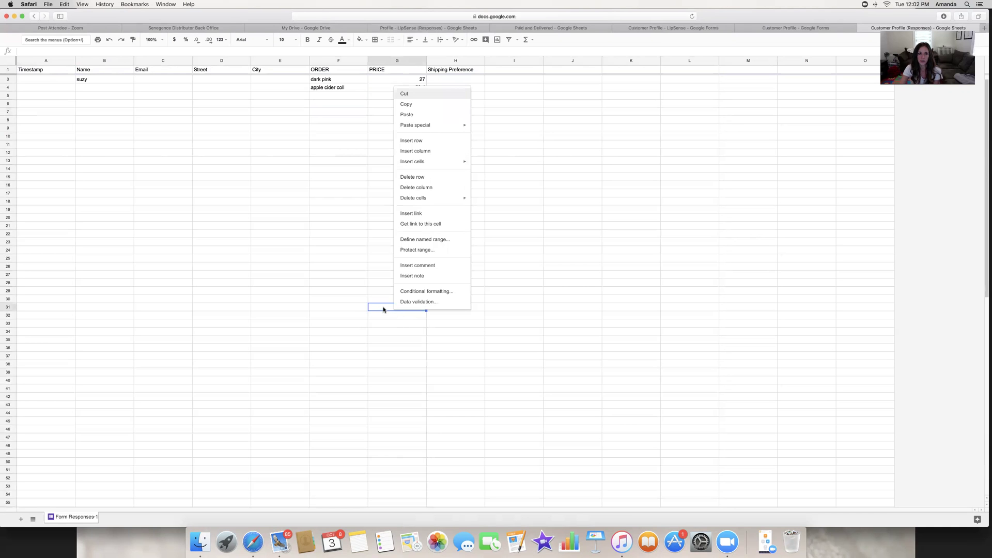
click(384, 311)
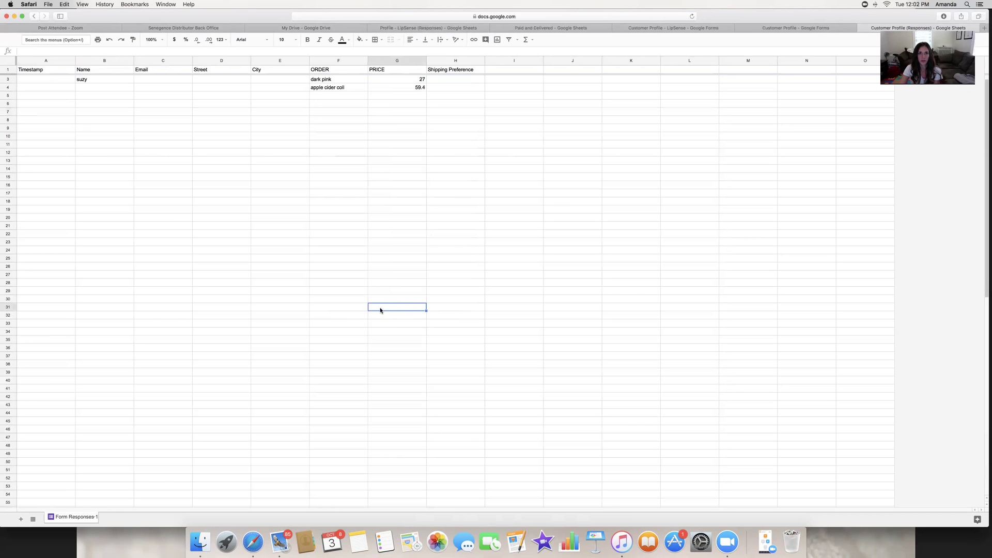
click(532, 45)
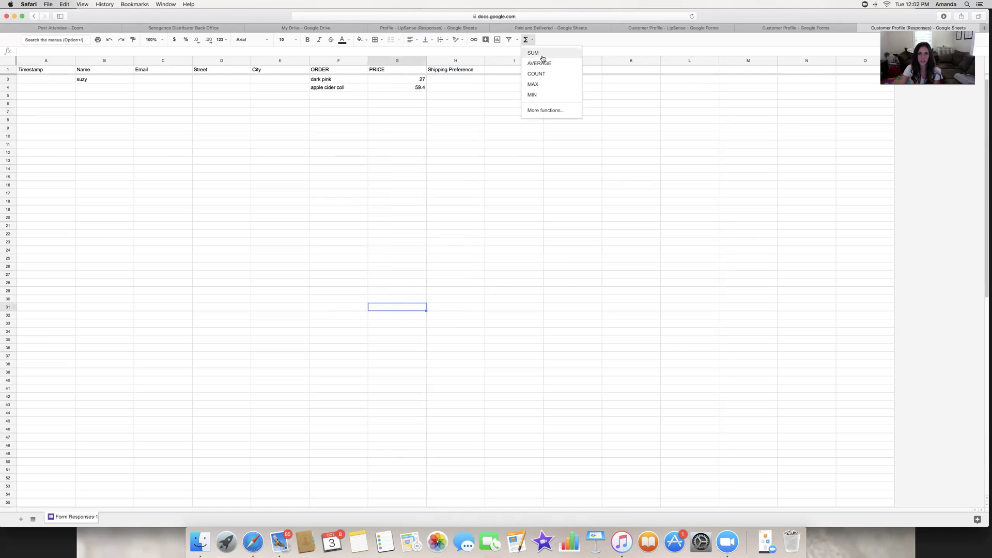
Put a SUM of G3:G30 in cell G31, totaling the prices to 86.4.
click(542, 58)
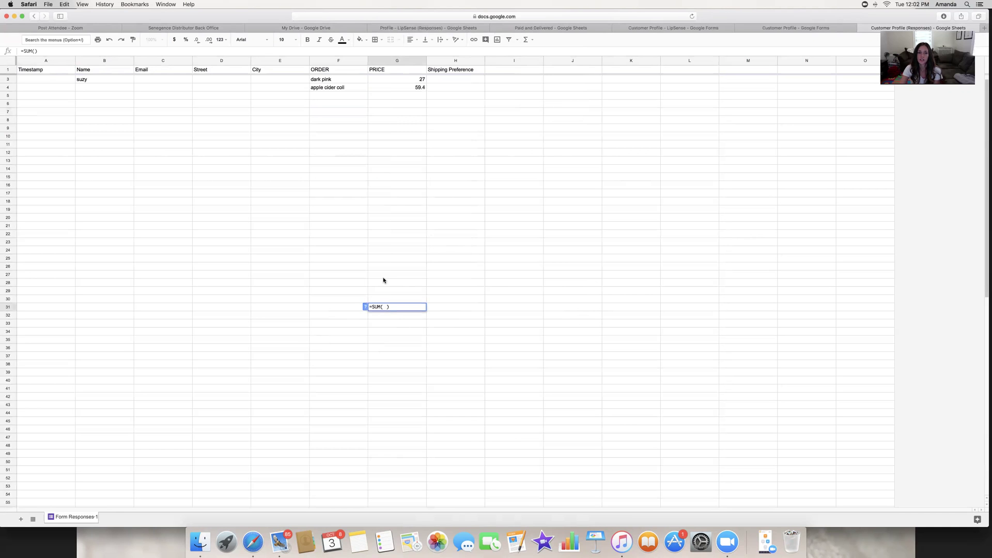
click(415, 80)
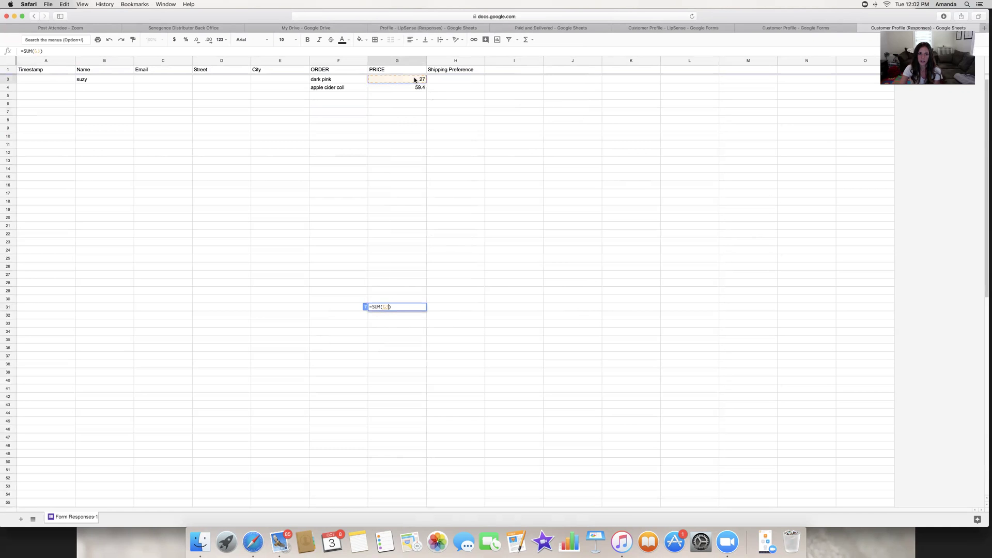
shift+click(402, 299)
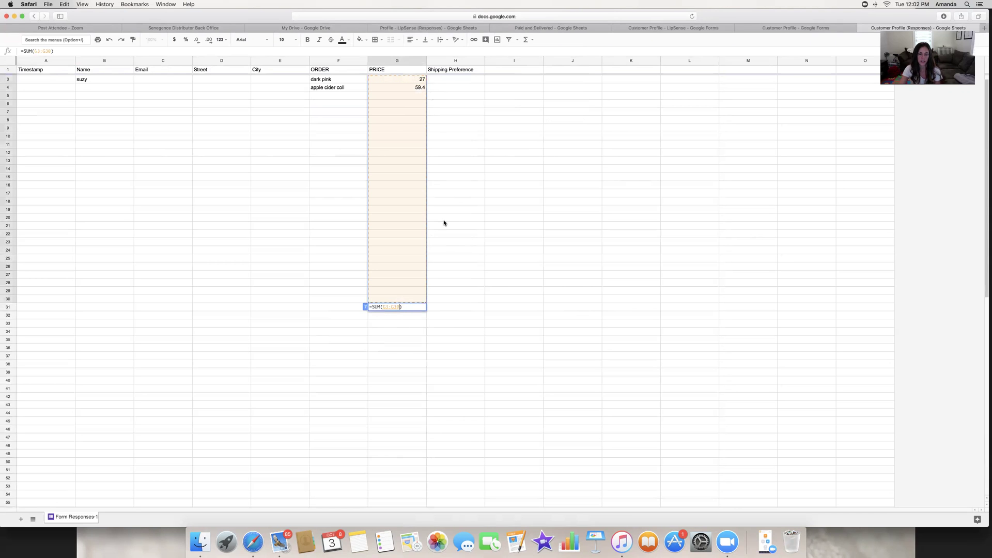
click(455, 349)
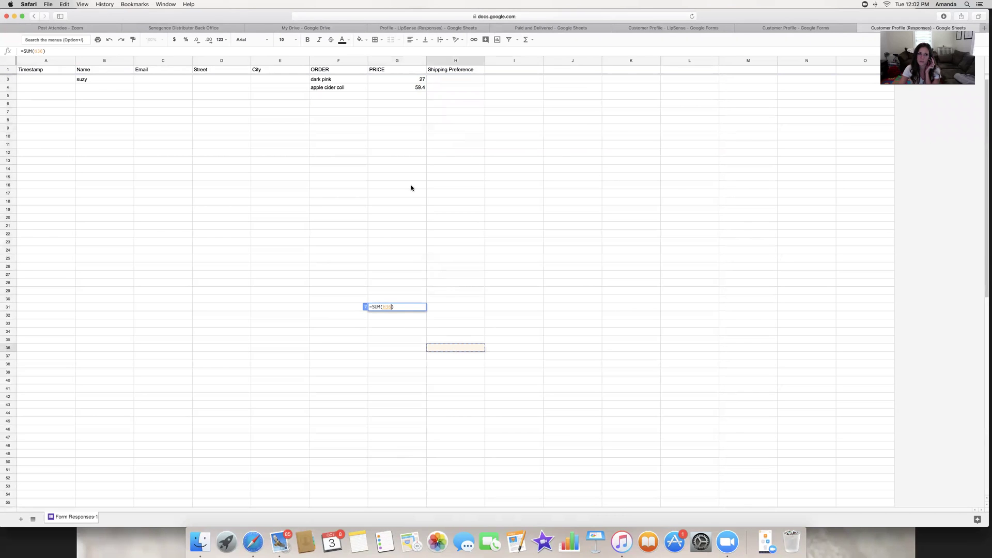
click(423, 81)
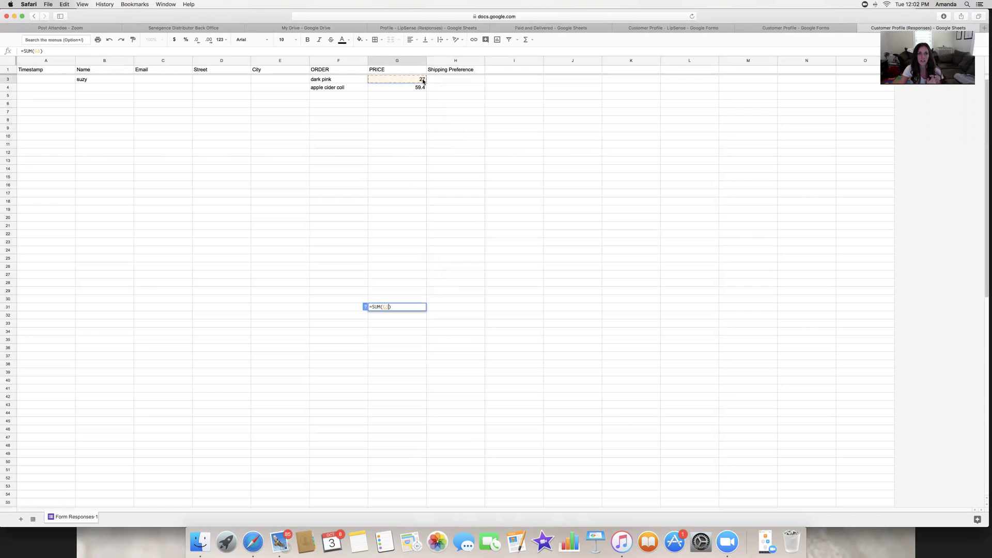
shift+click(408, 299)
key(Return)
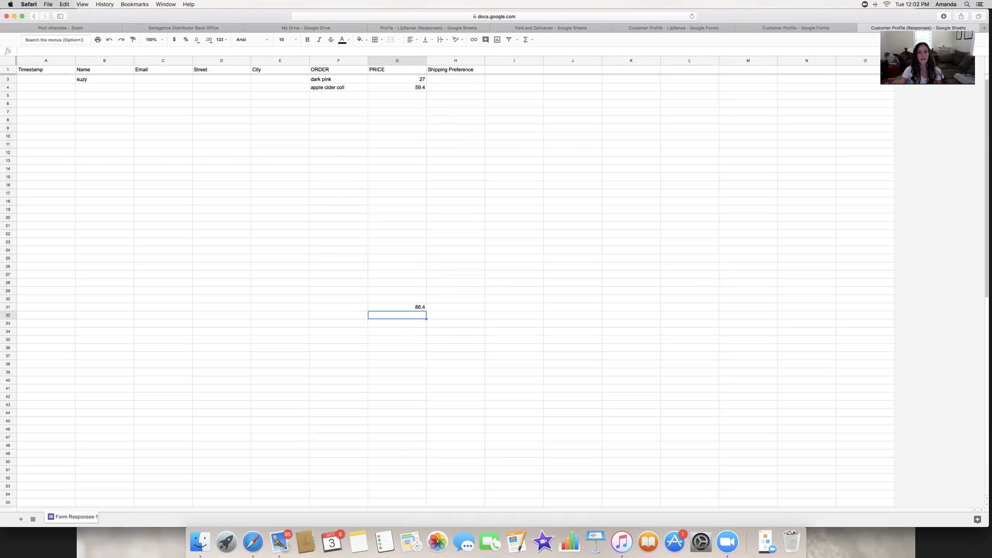
click(416, 308)
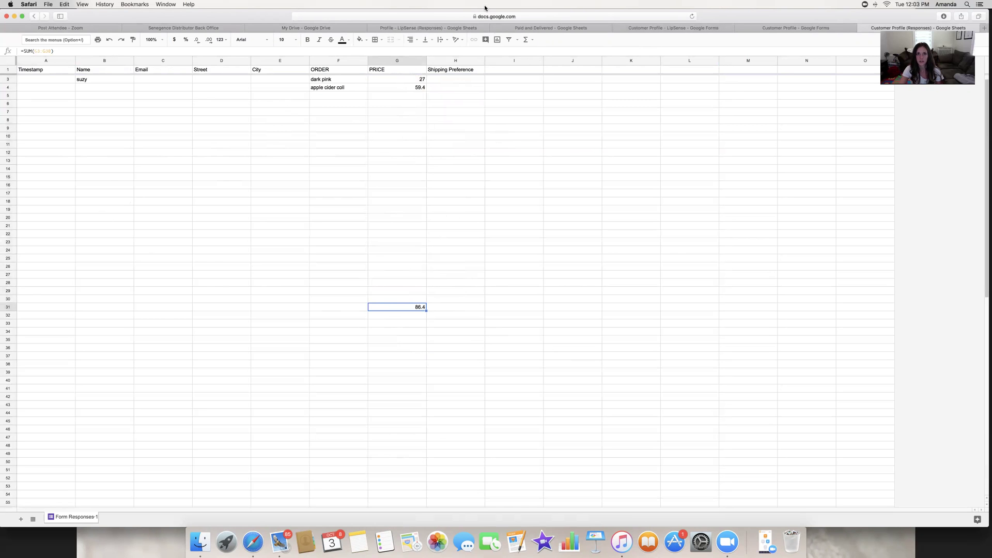
Drag the browser down to reveal Zoom's 'Save my recordings at' dialog on the desktop.
drag(232, 13, 266, 473)
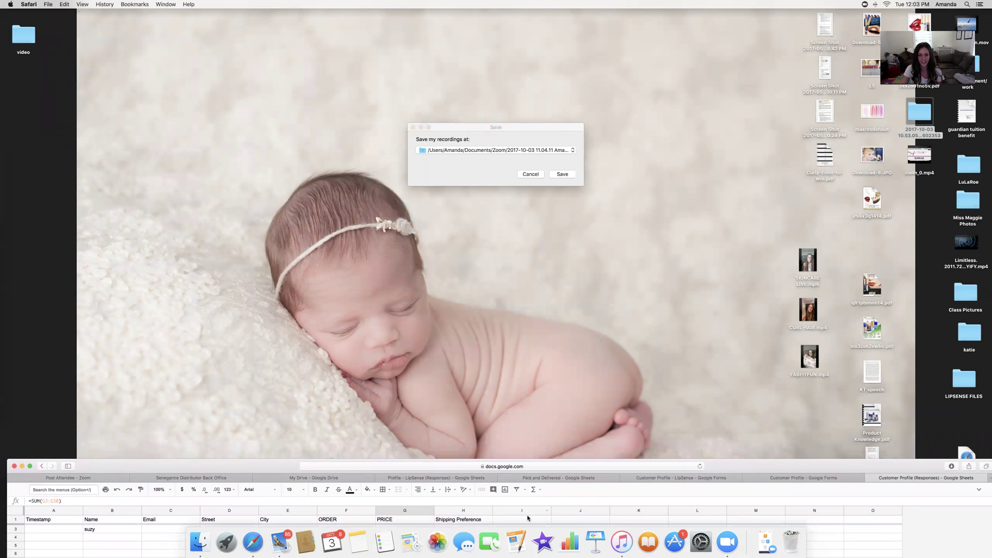
click(659, 478)
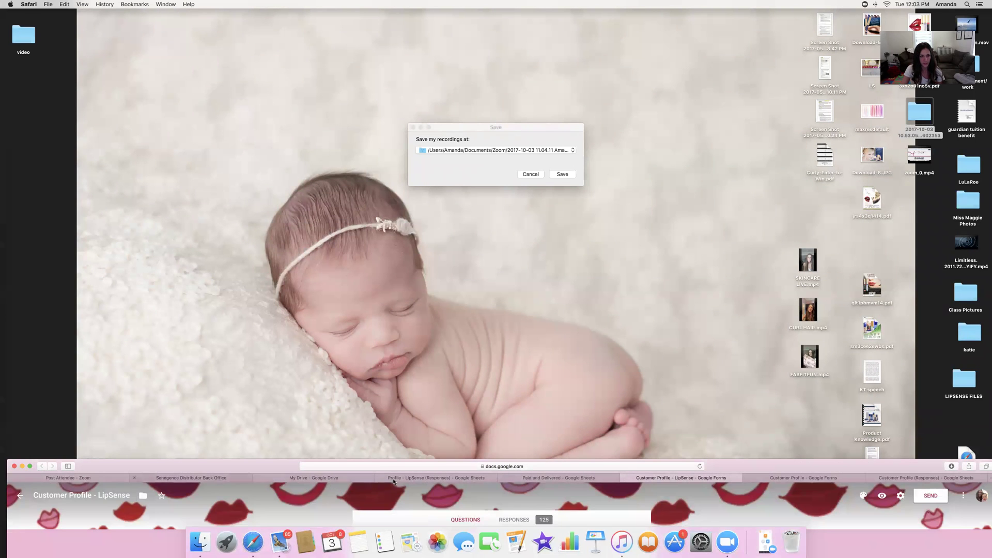
Bring up the Profile - LipSense (Responses) sheet and settle the browser window in place.
click(460, 478)
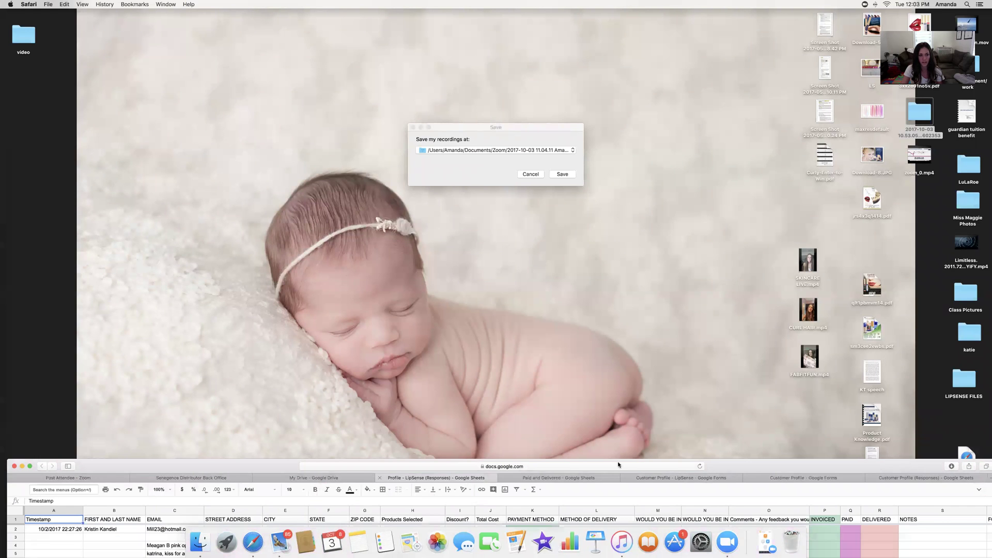
drag(773, 465, 798, 466)
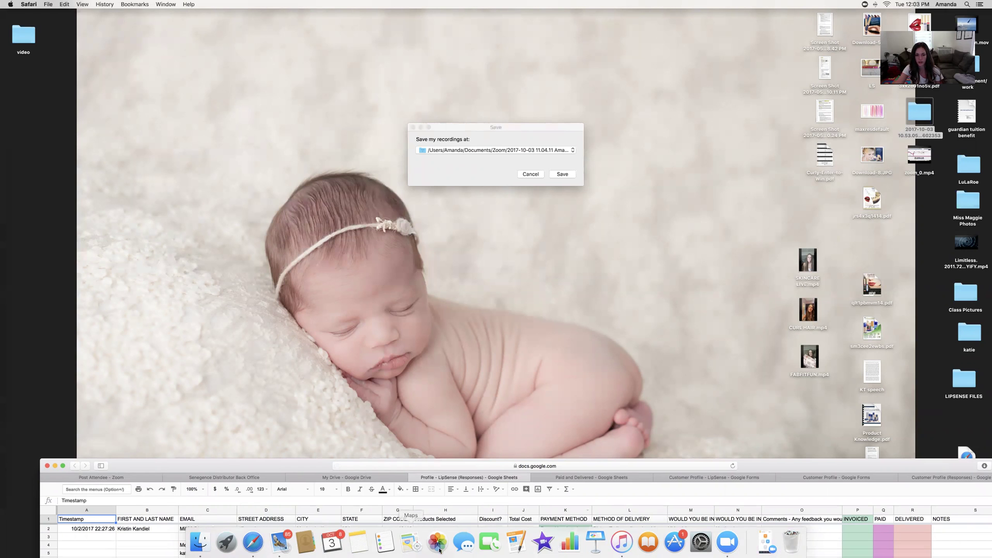
mouse_move(782, 466)
mouse_down()
mouse_move(782, 457)
mouse_move(782, 469)
mouse_up()
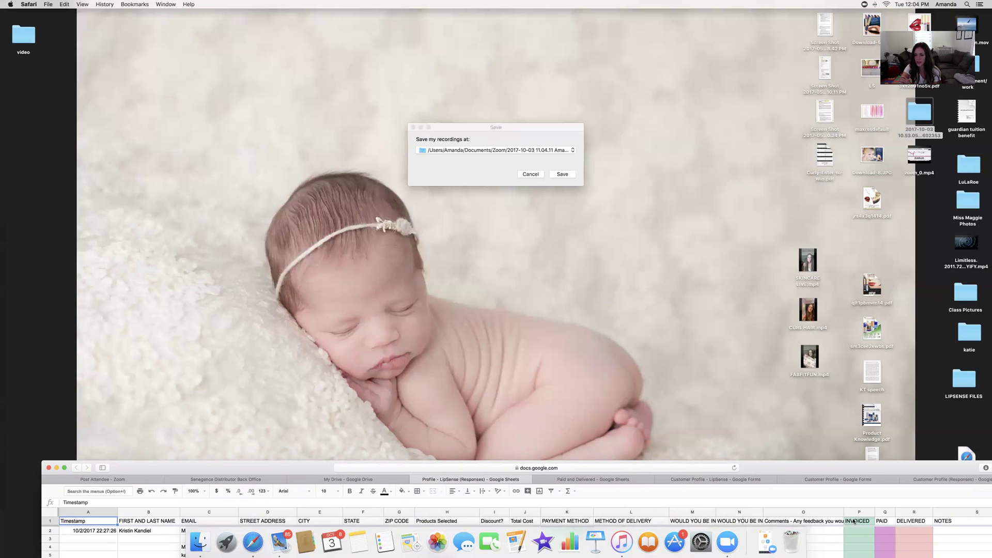
Mark the first response 'y' under INVOICED, PAID and DELIVERED.
right_click(828, 517)
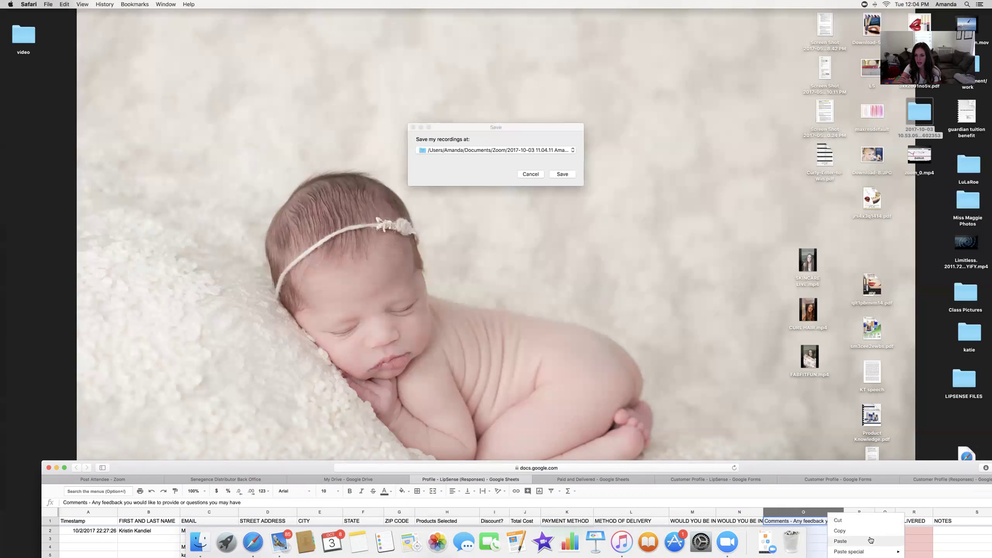
click(884, 502)
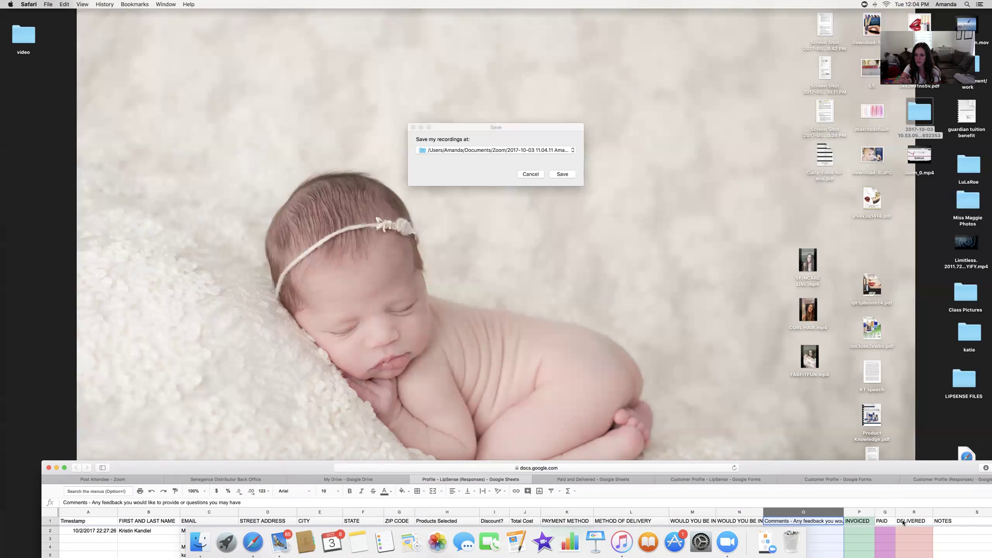
click(868, 529)
text(y)
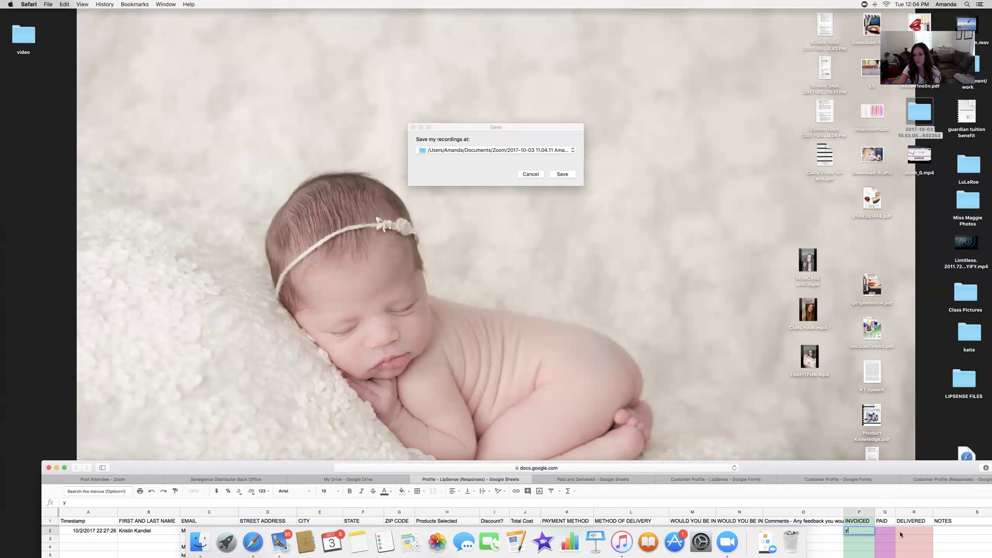
click(886, 531)
text(y)
click(918, 534)
text(y)
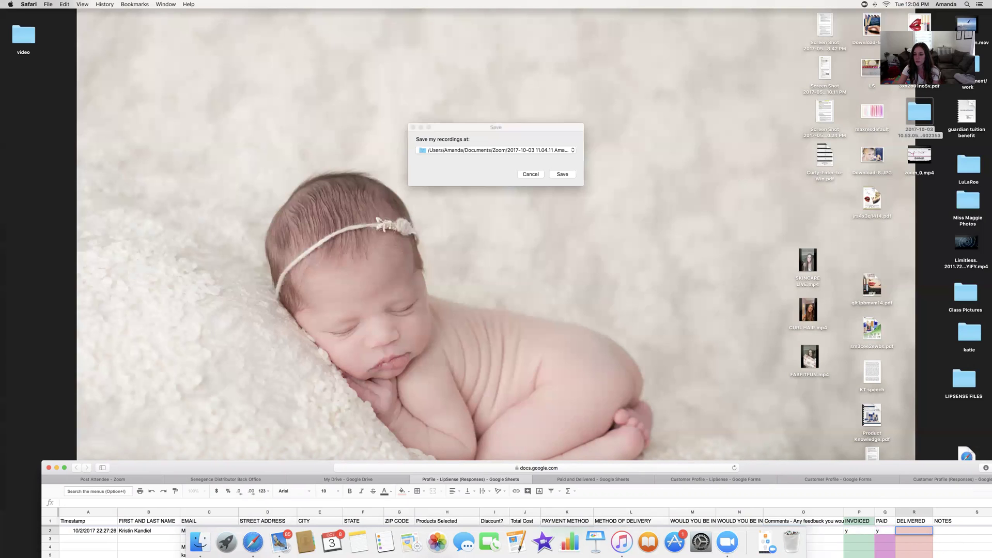
Clear the PAID and INVOICED marks, then move on to the Paid and Delivered sheet.
click(889, 534)
key(BackSpace)
click(860, 532)
key(BackSpace)
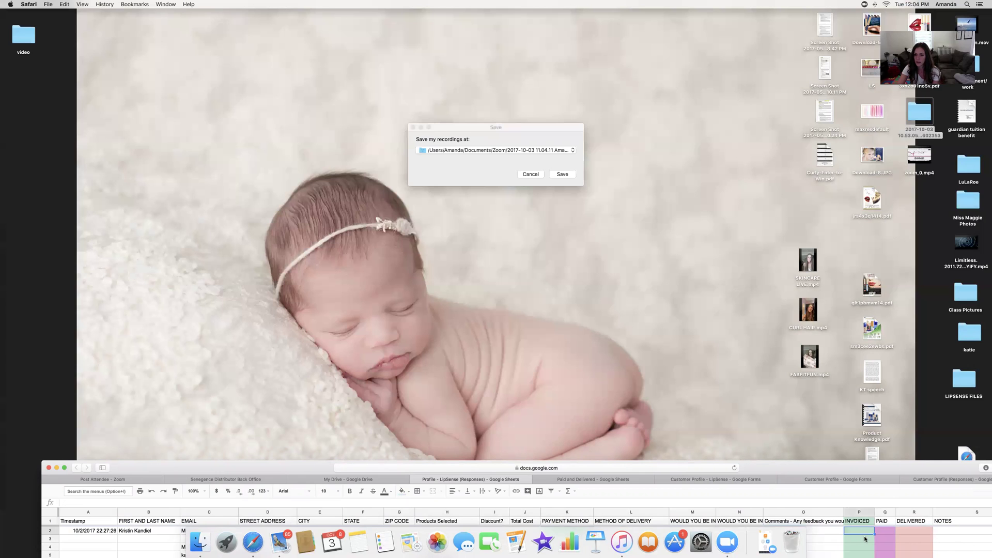
click(590, 479)
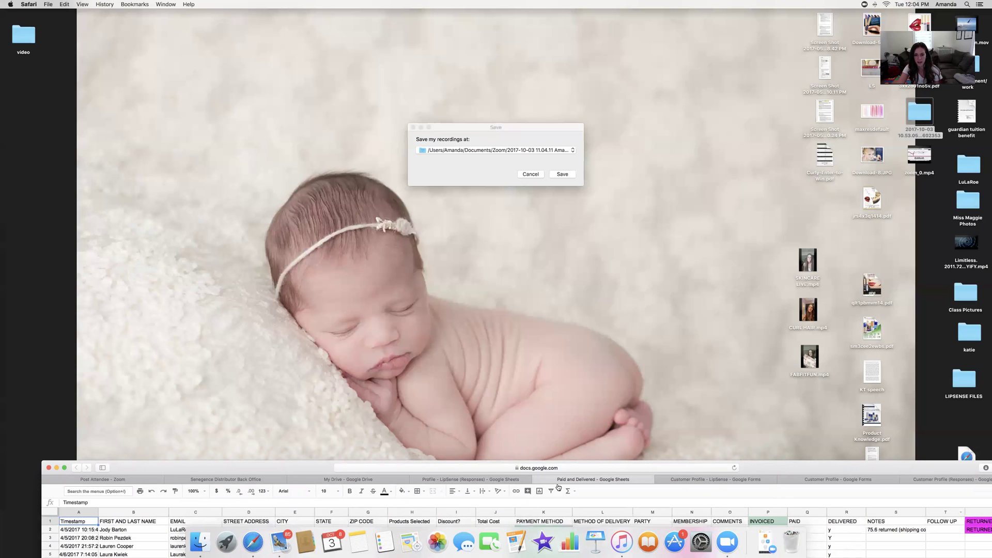
click(707, 479)
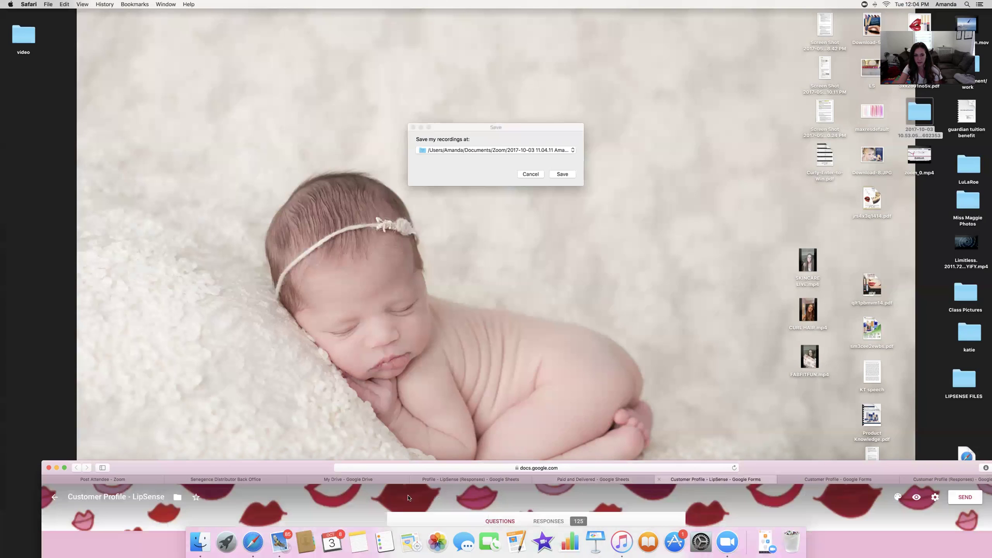
Copy the row 2 response in the LipSense responses sheet.
click(472, 479)
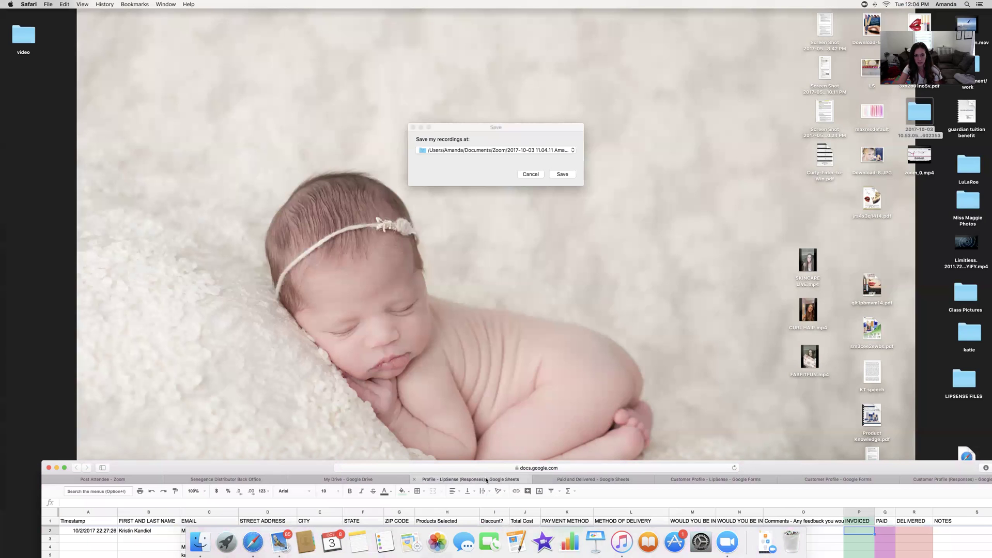
right_click(52, 533)
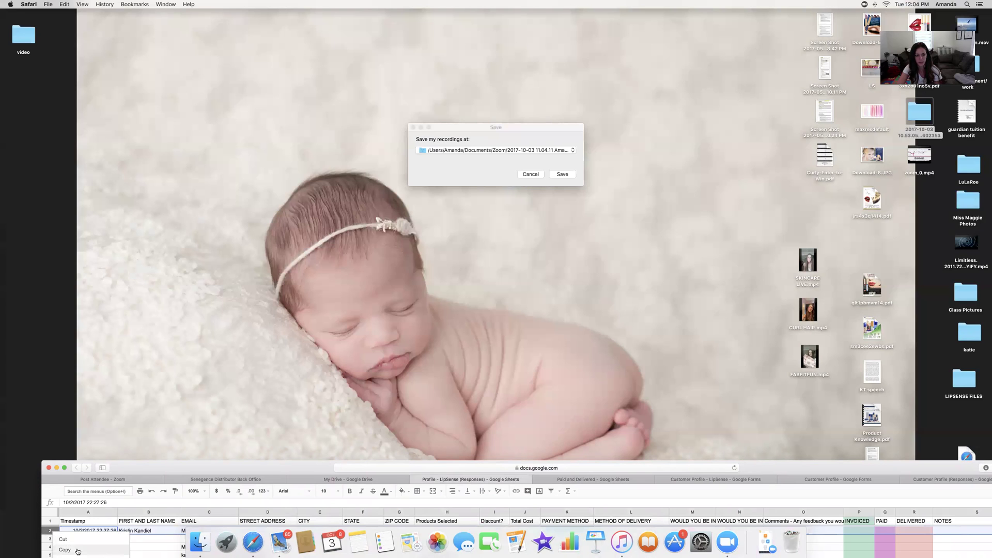
click(50, 531)
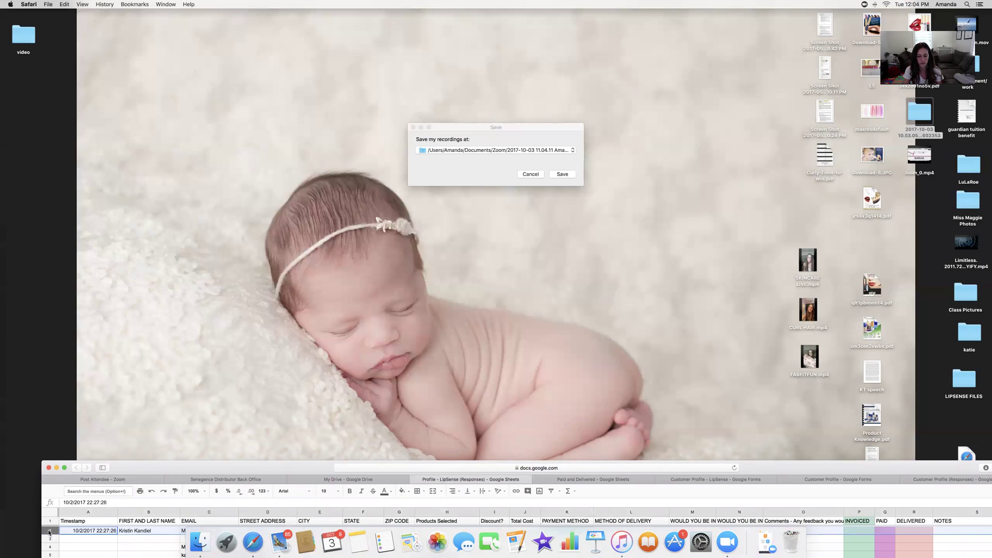
Compare the Paid and Delivered and responses sheets, then bring up the new Customer Profile form.
click(573, 480)
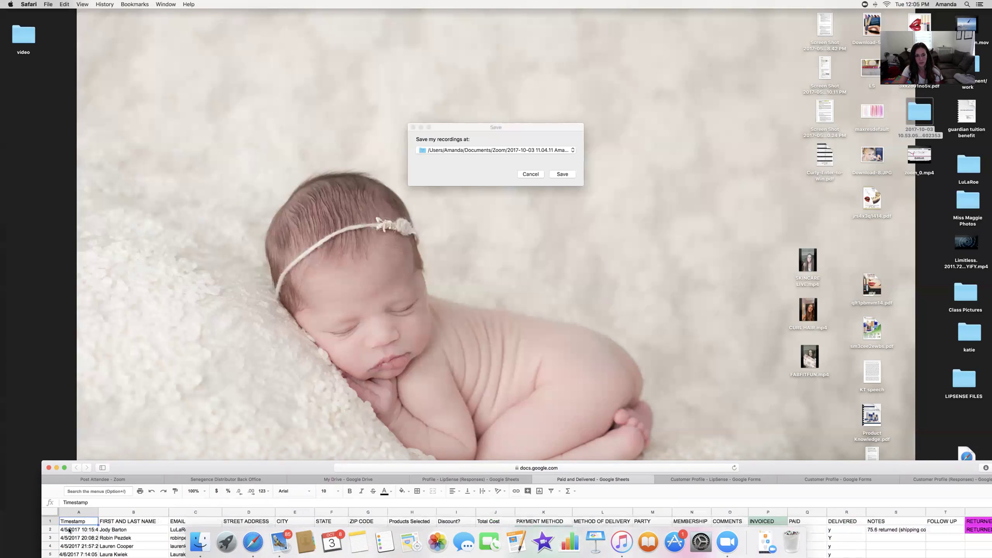
click(450, 482)
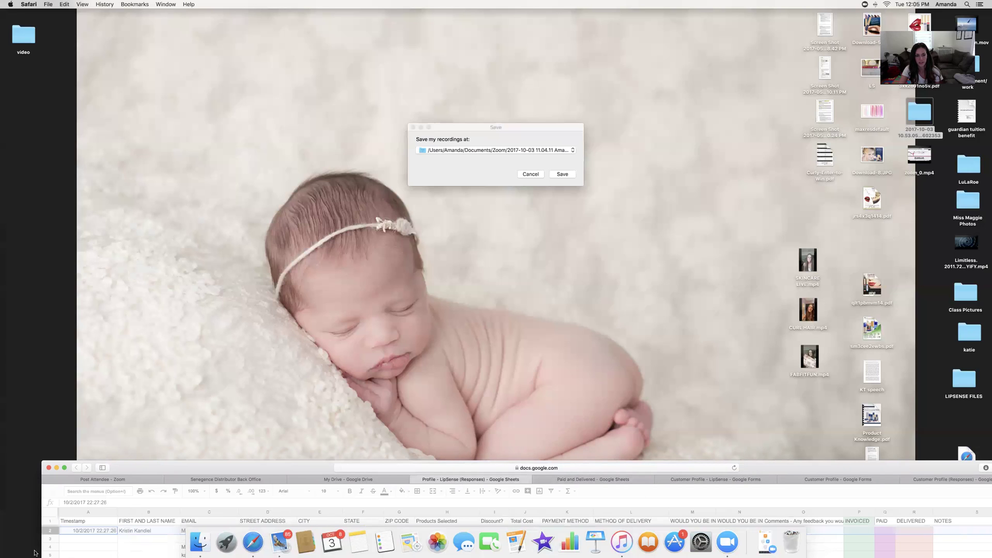
click(573, 481)
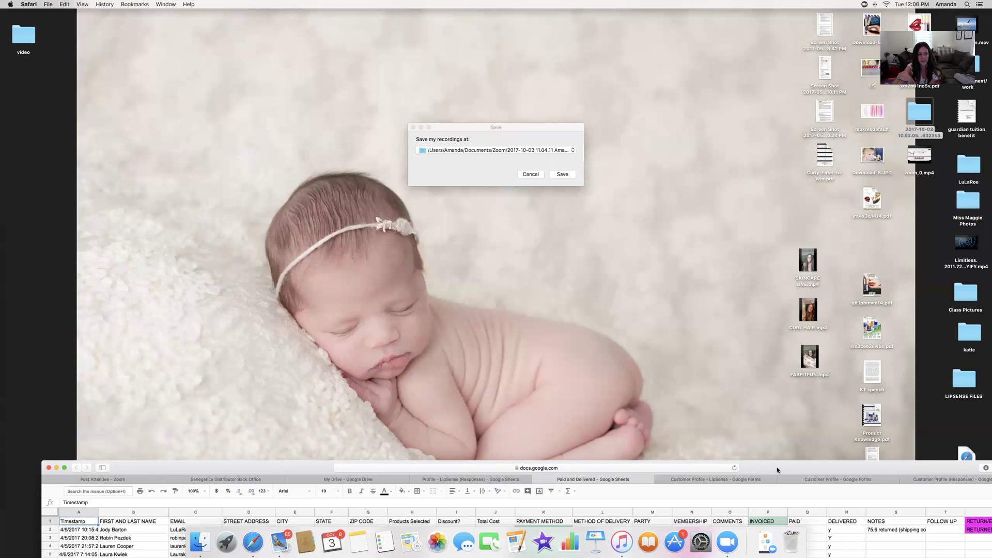
drag(777, 469, 776, 469)
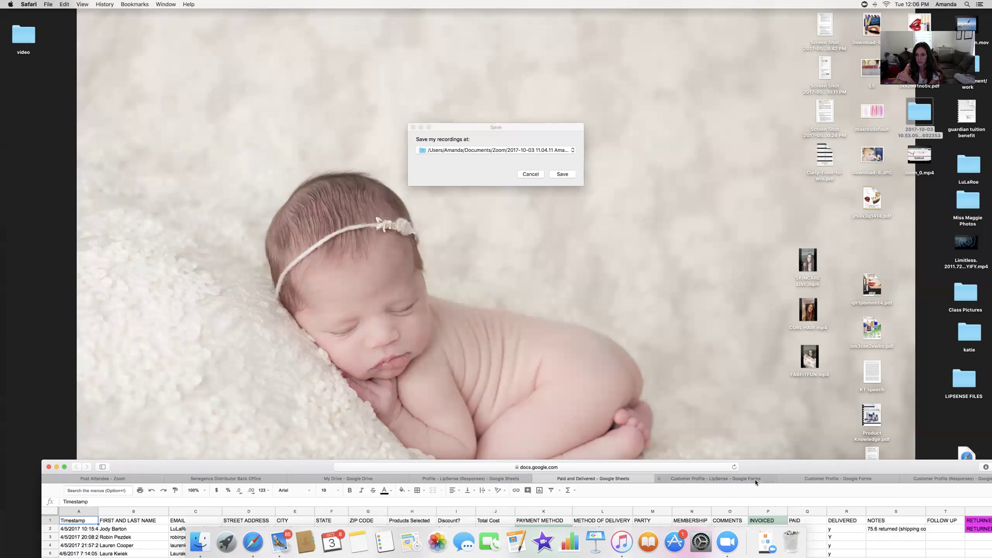
click(699, 482)
click(841, 482)
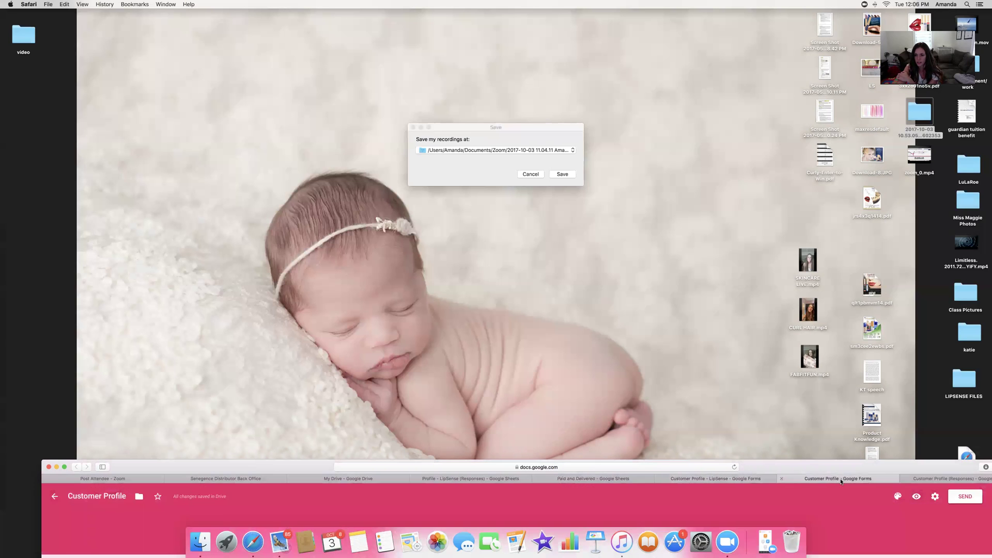
Find the pink Customer Profile form in My Drive, then return to its 0-response page.
click(925, 478)
drag(853, 472, 819, 64)
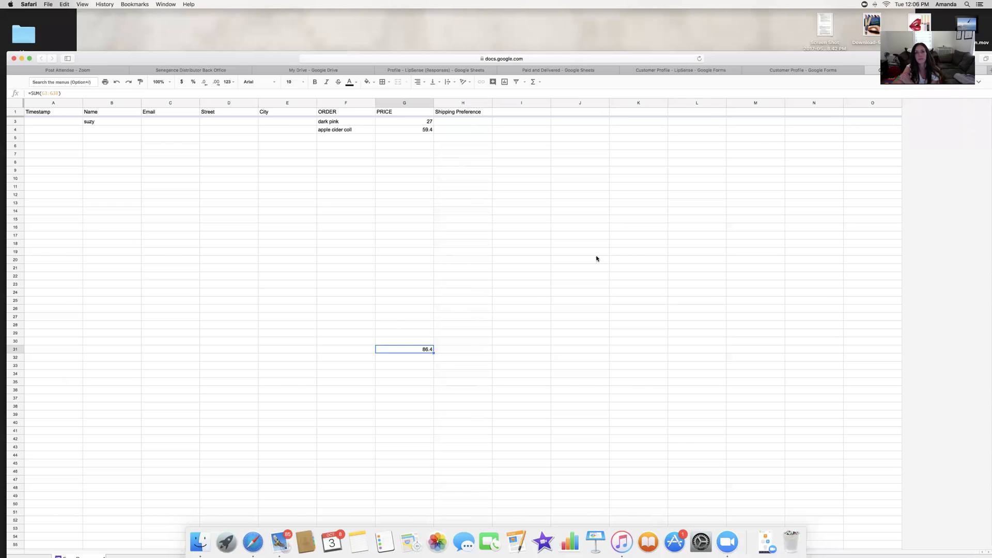
click(298, 71)
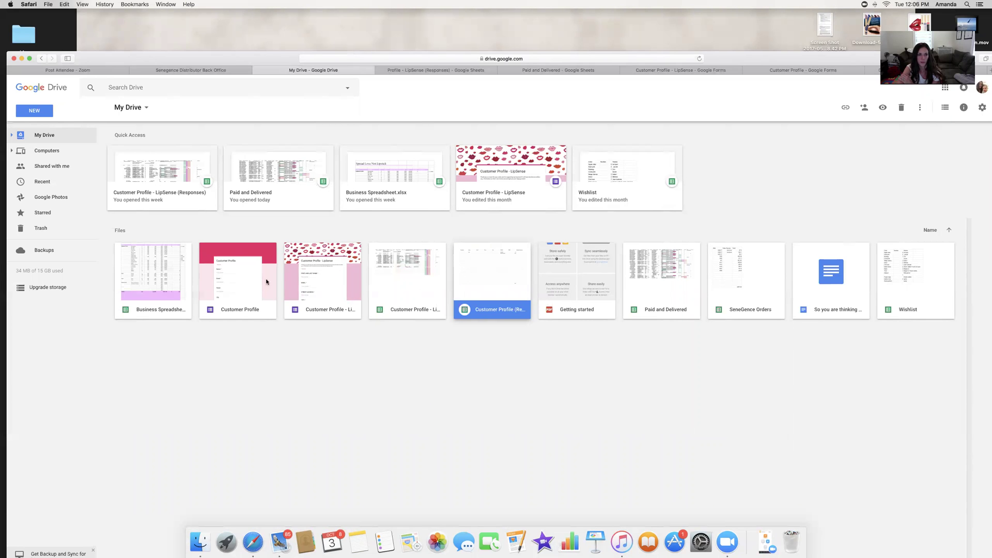
click(234, 261)
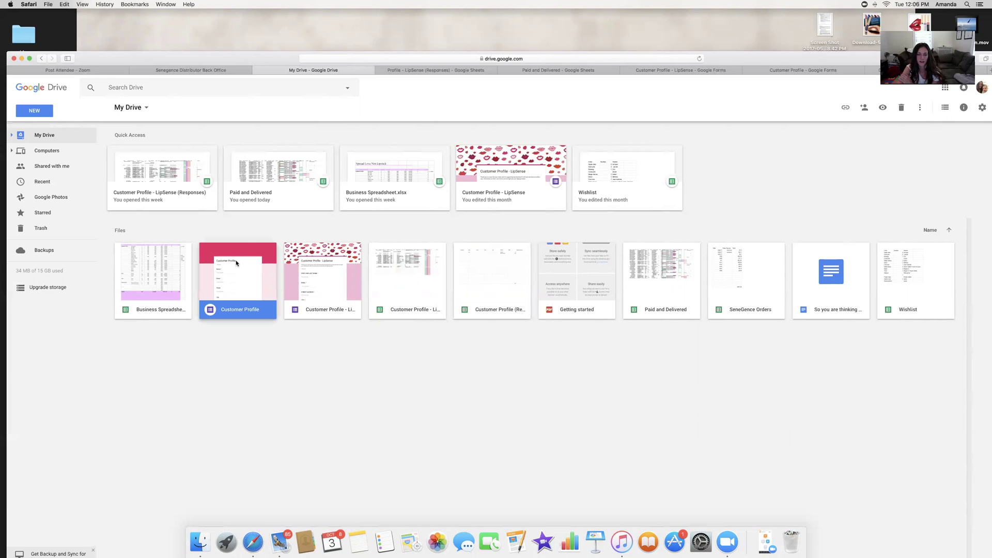
click(817, 75)
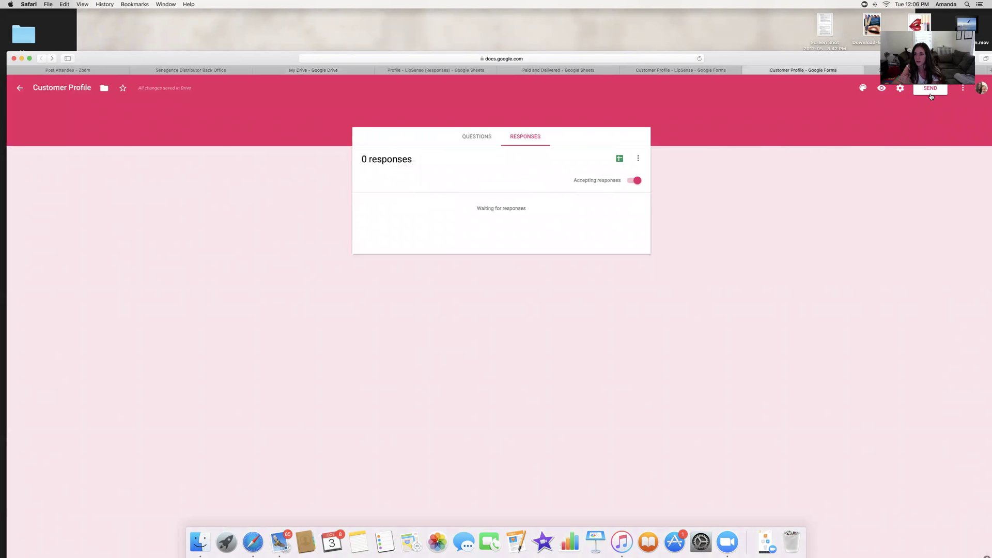
Generate a shortened share link for the Customer Profile form and copy it.
drag(777, 59, 726, 66)
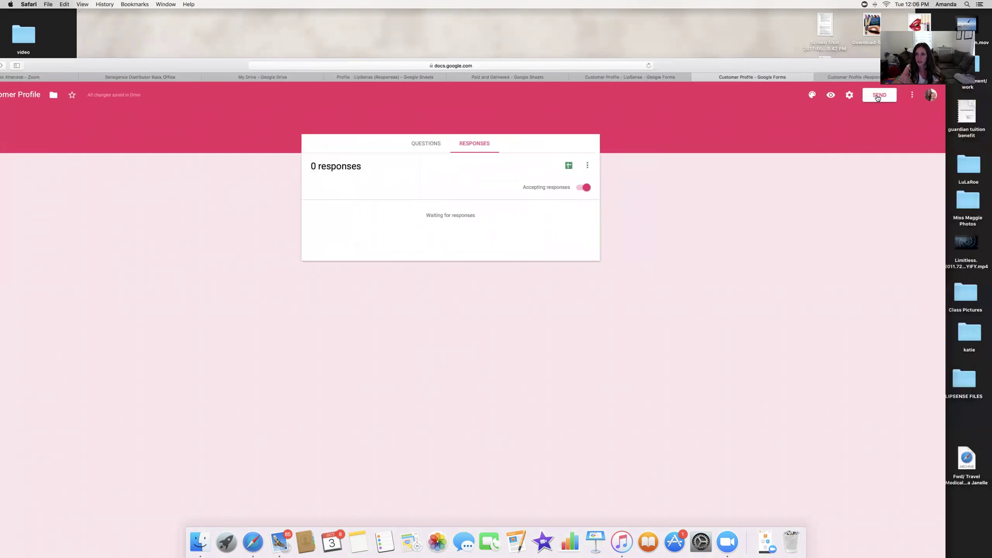
click(877, 96)
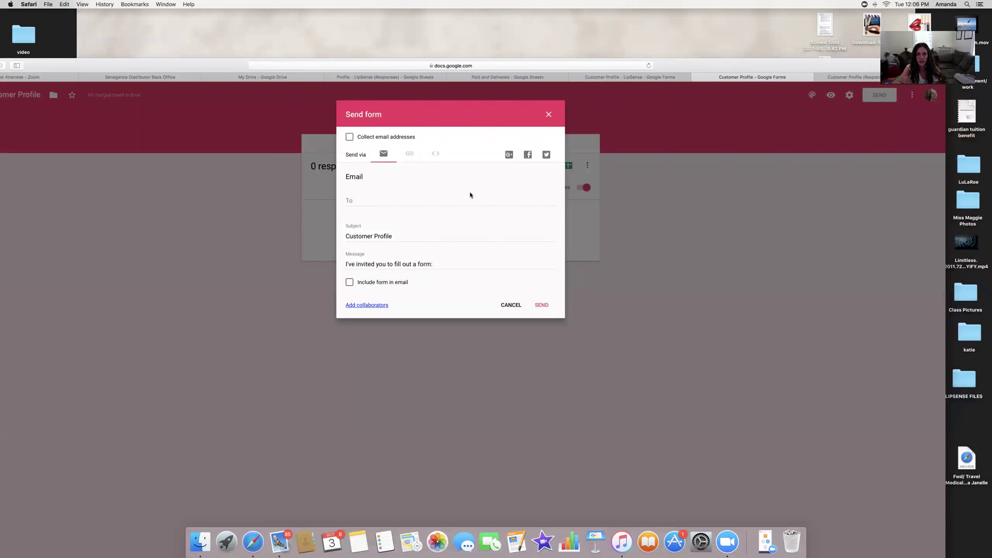
click(409, 154)
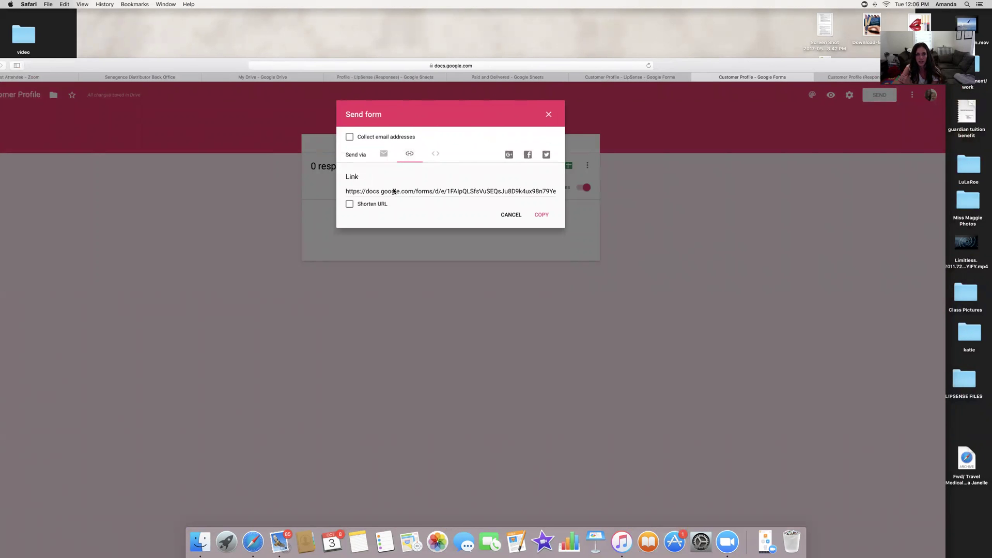
click(349, 204)
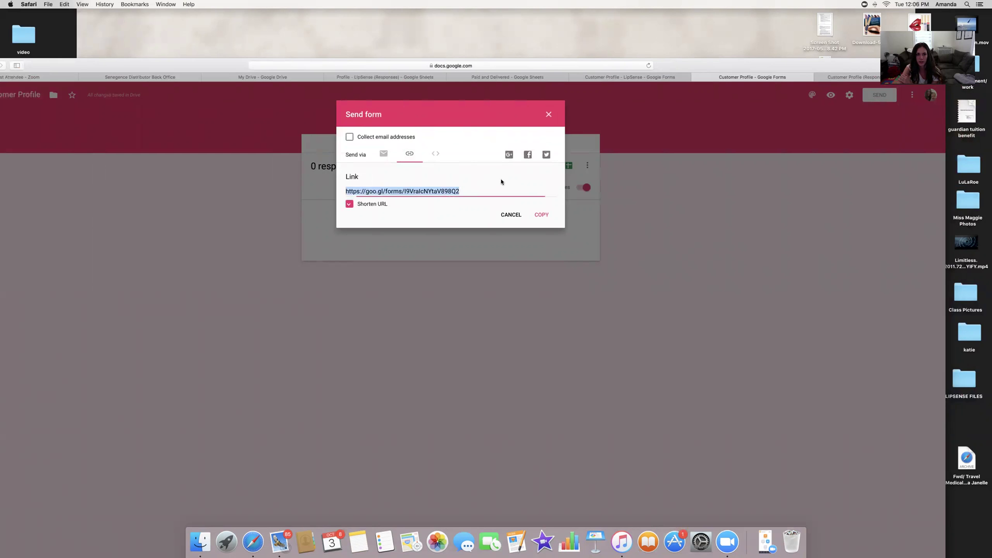
right_click(406, 193)
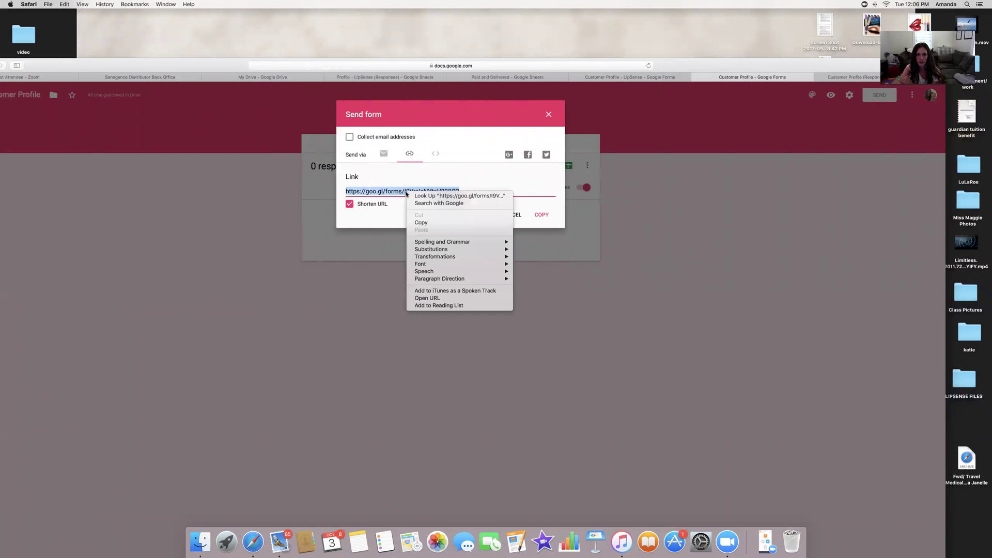
click(440, 222)
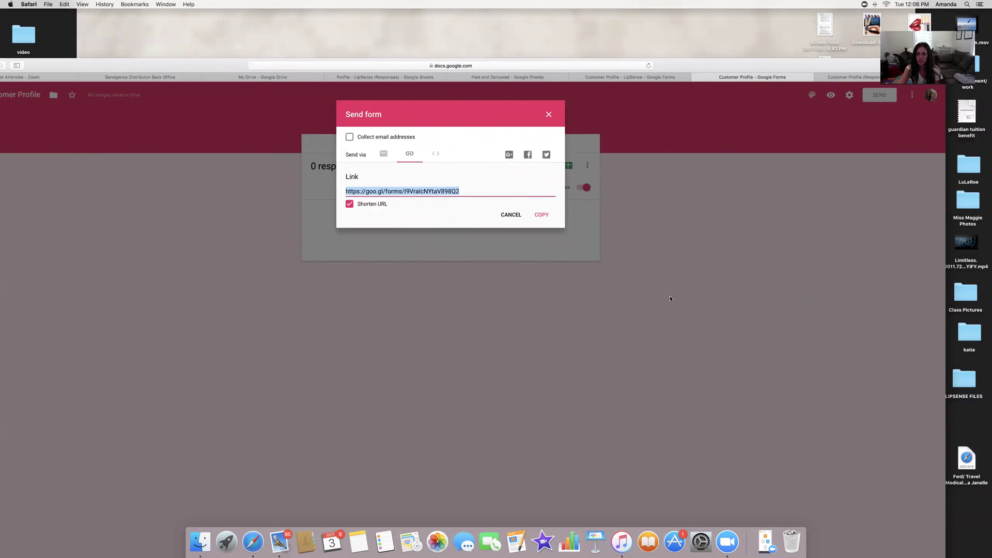
click(548, 116)
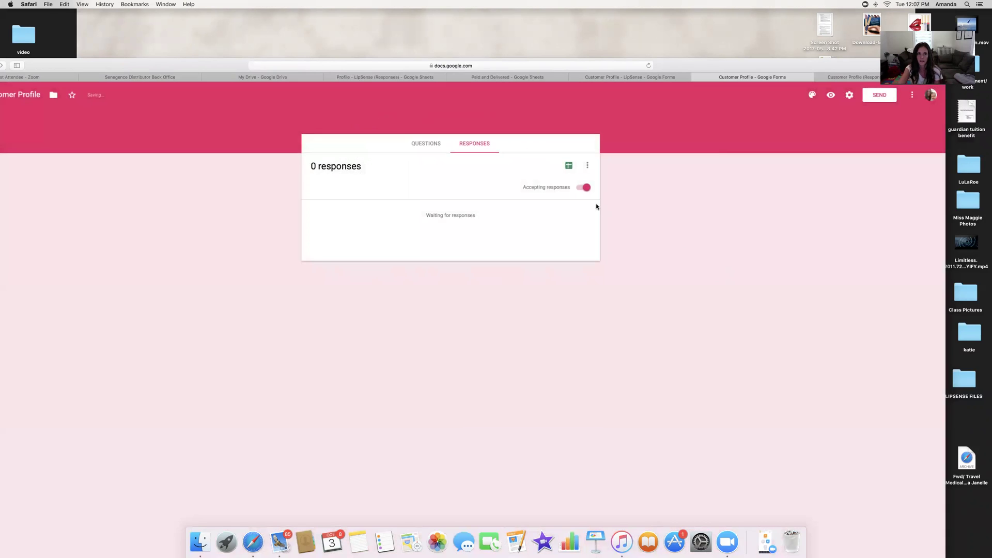
Recheck the form's questions and share link, then close the Customer Profile form and Responses tabs.
click(586, 169)
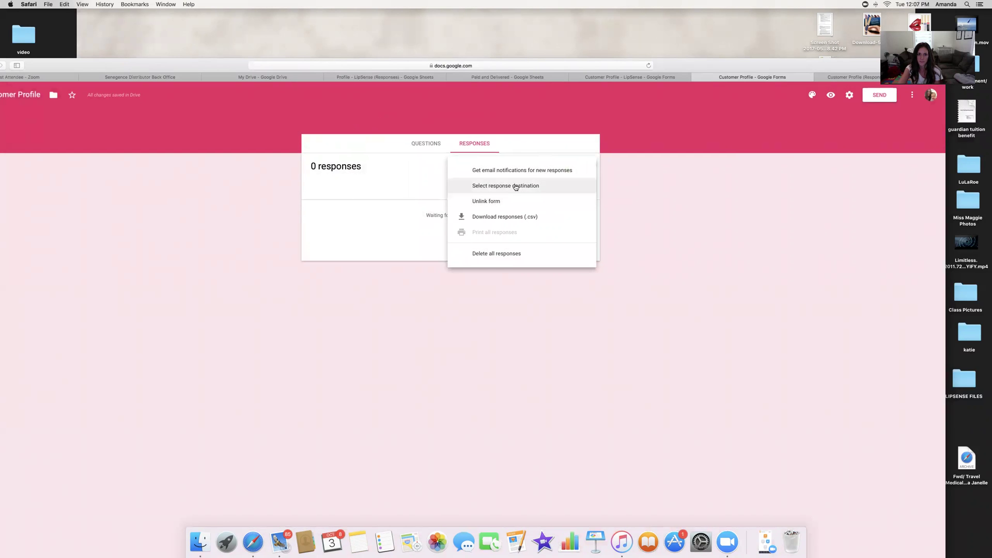
click(798, 235)
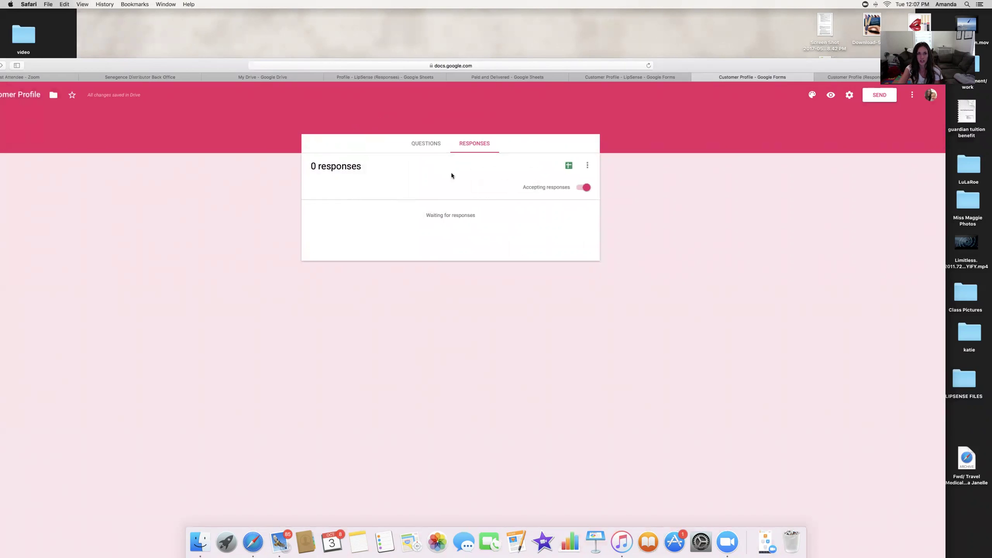
click(426, 144)
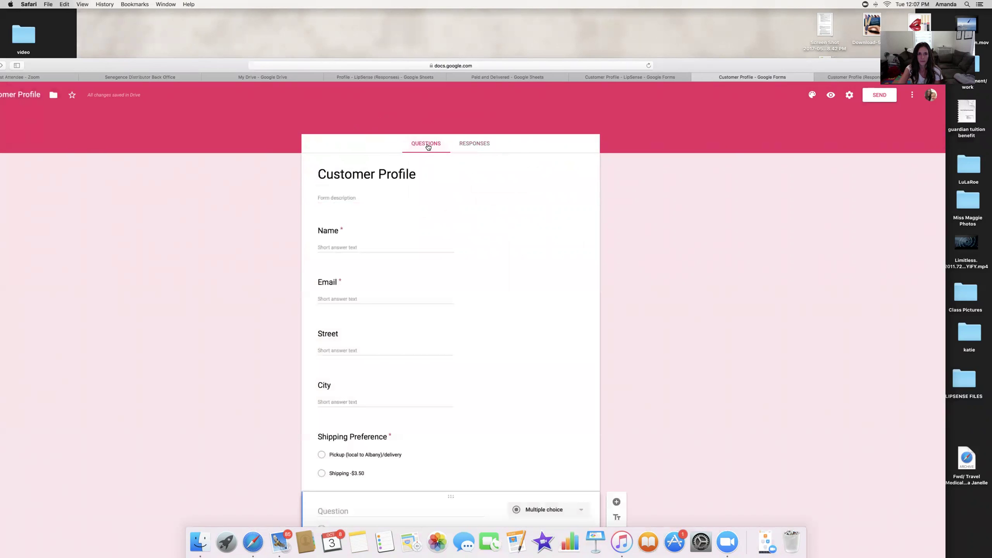
click(879, 95)
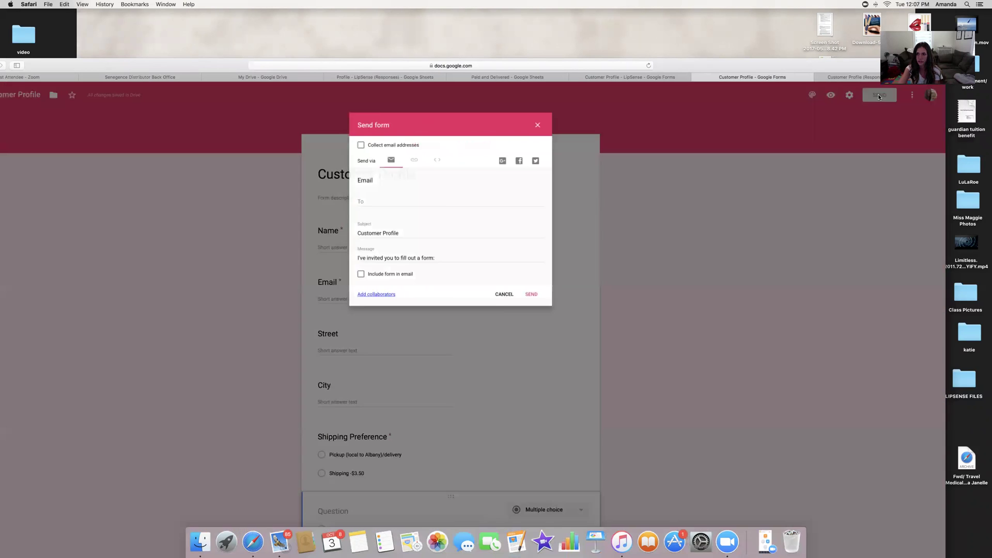
click(410, 154)
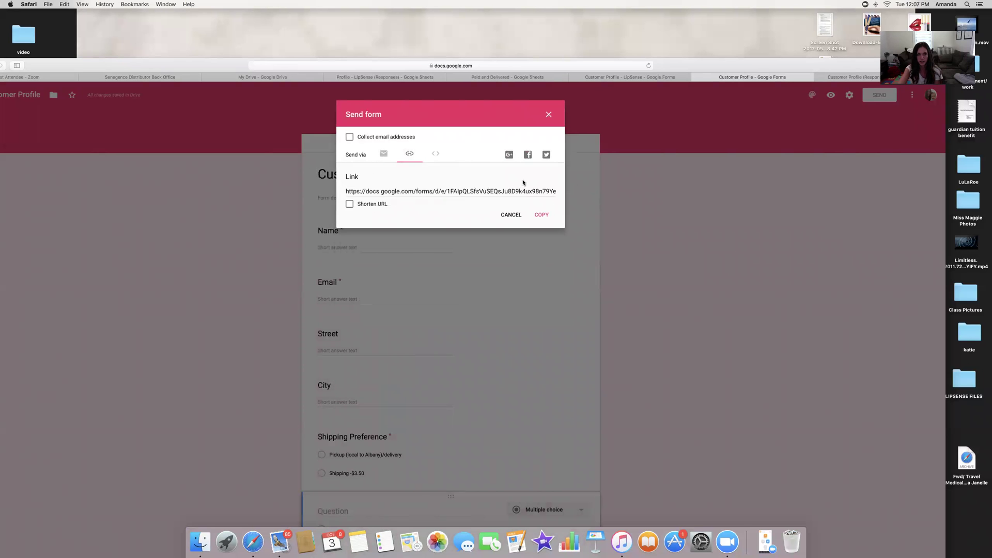
click(549, 115)
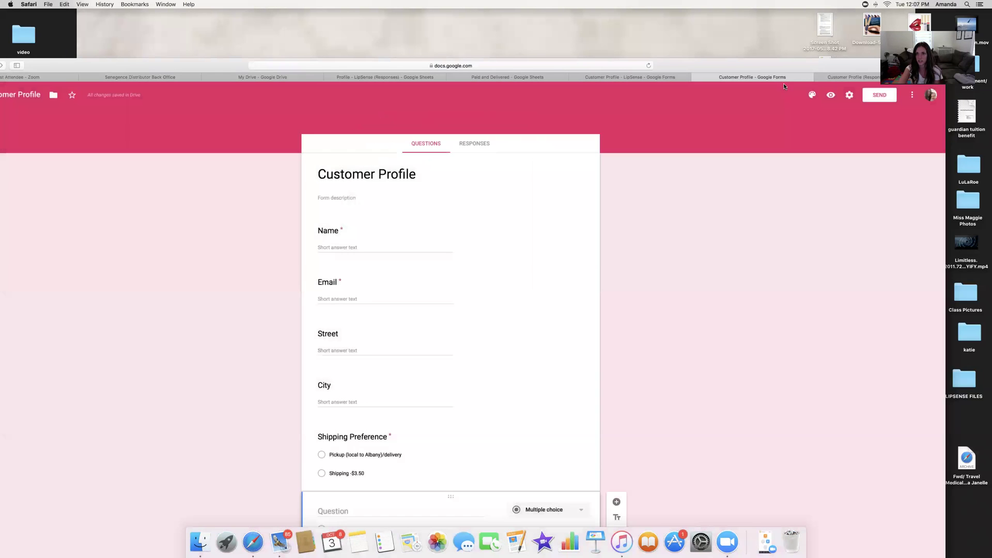
click(696, 77)
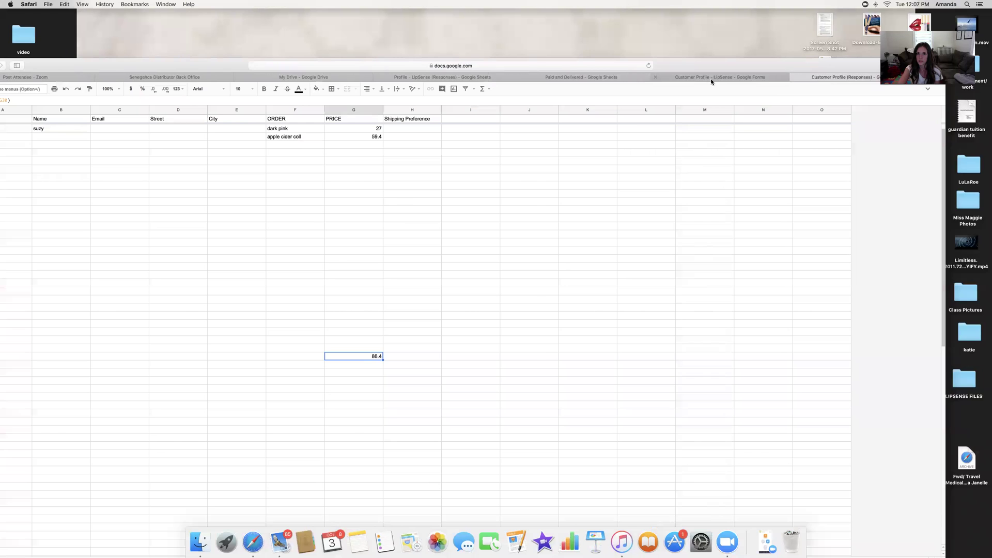
click(801, 77)
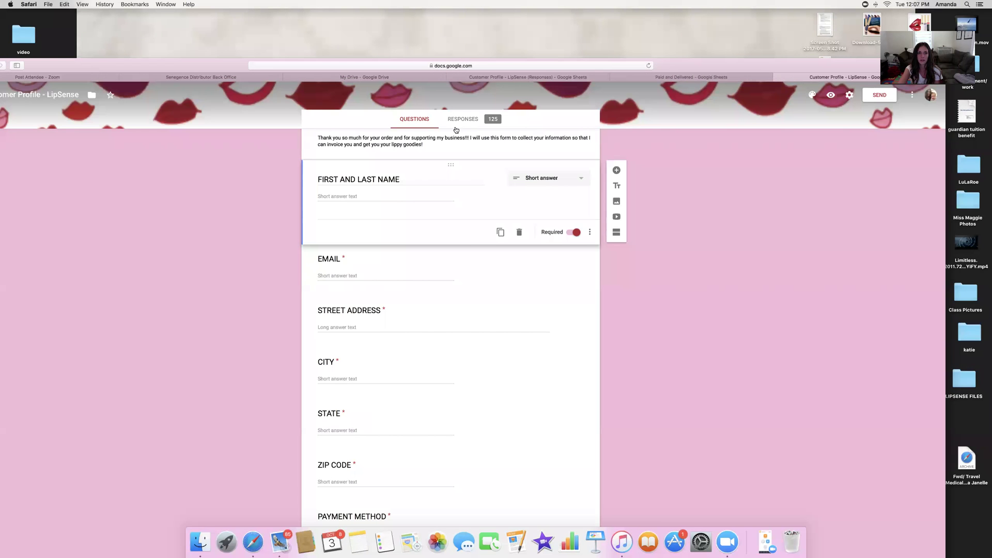
Bring up My Drive and shift the browser right so the full file list shows.
click(326, 80)
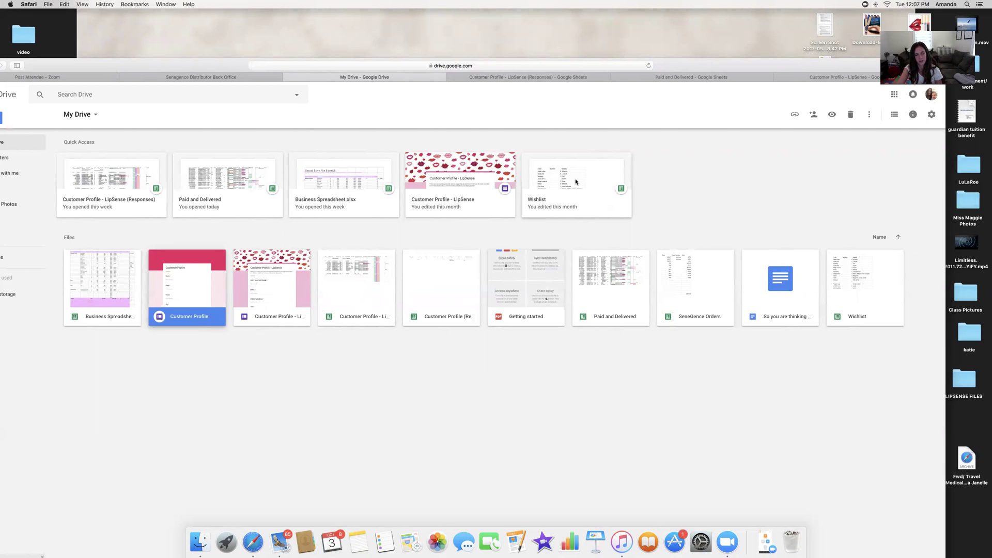
drag(708, 66, 740, 67)
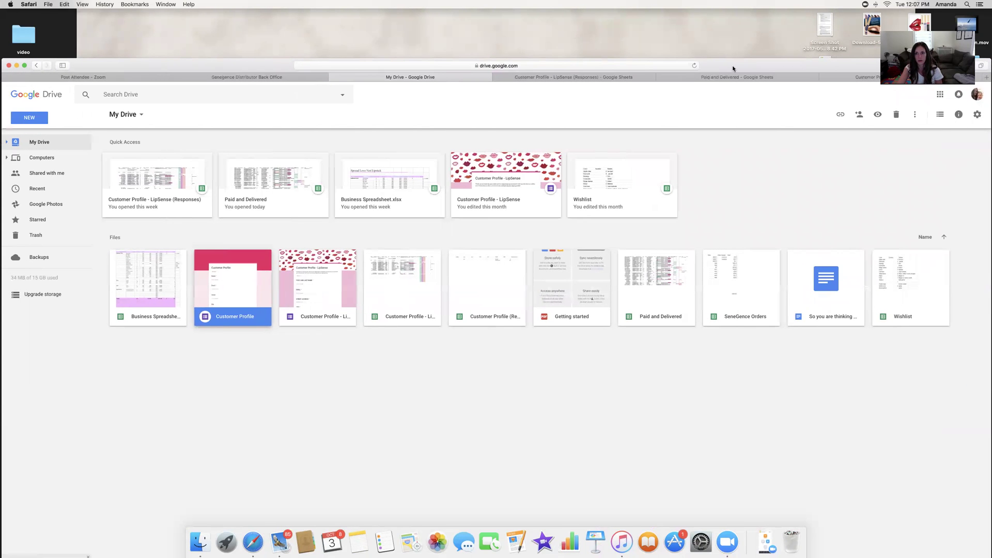